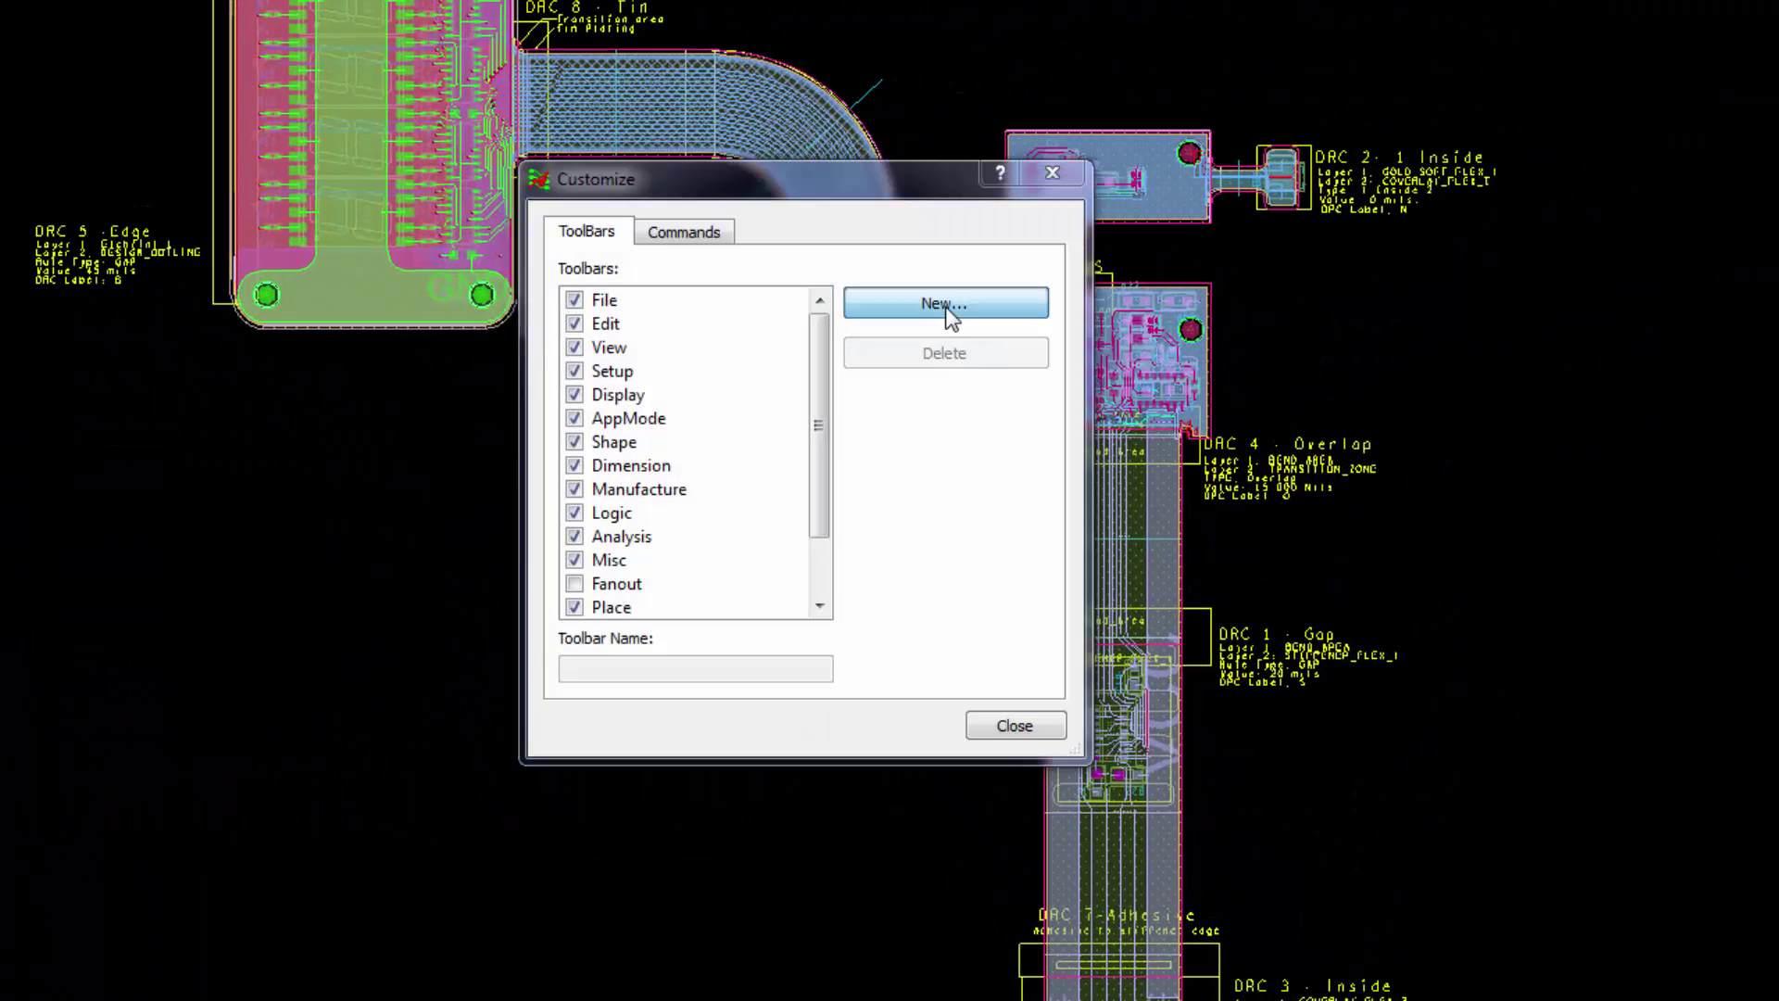
Create a new custom toolbar named Vince Toolbar
{"action": "left_click", "coordinate": [941, 308]}
{"action": "type", "text": "Vince"}
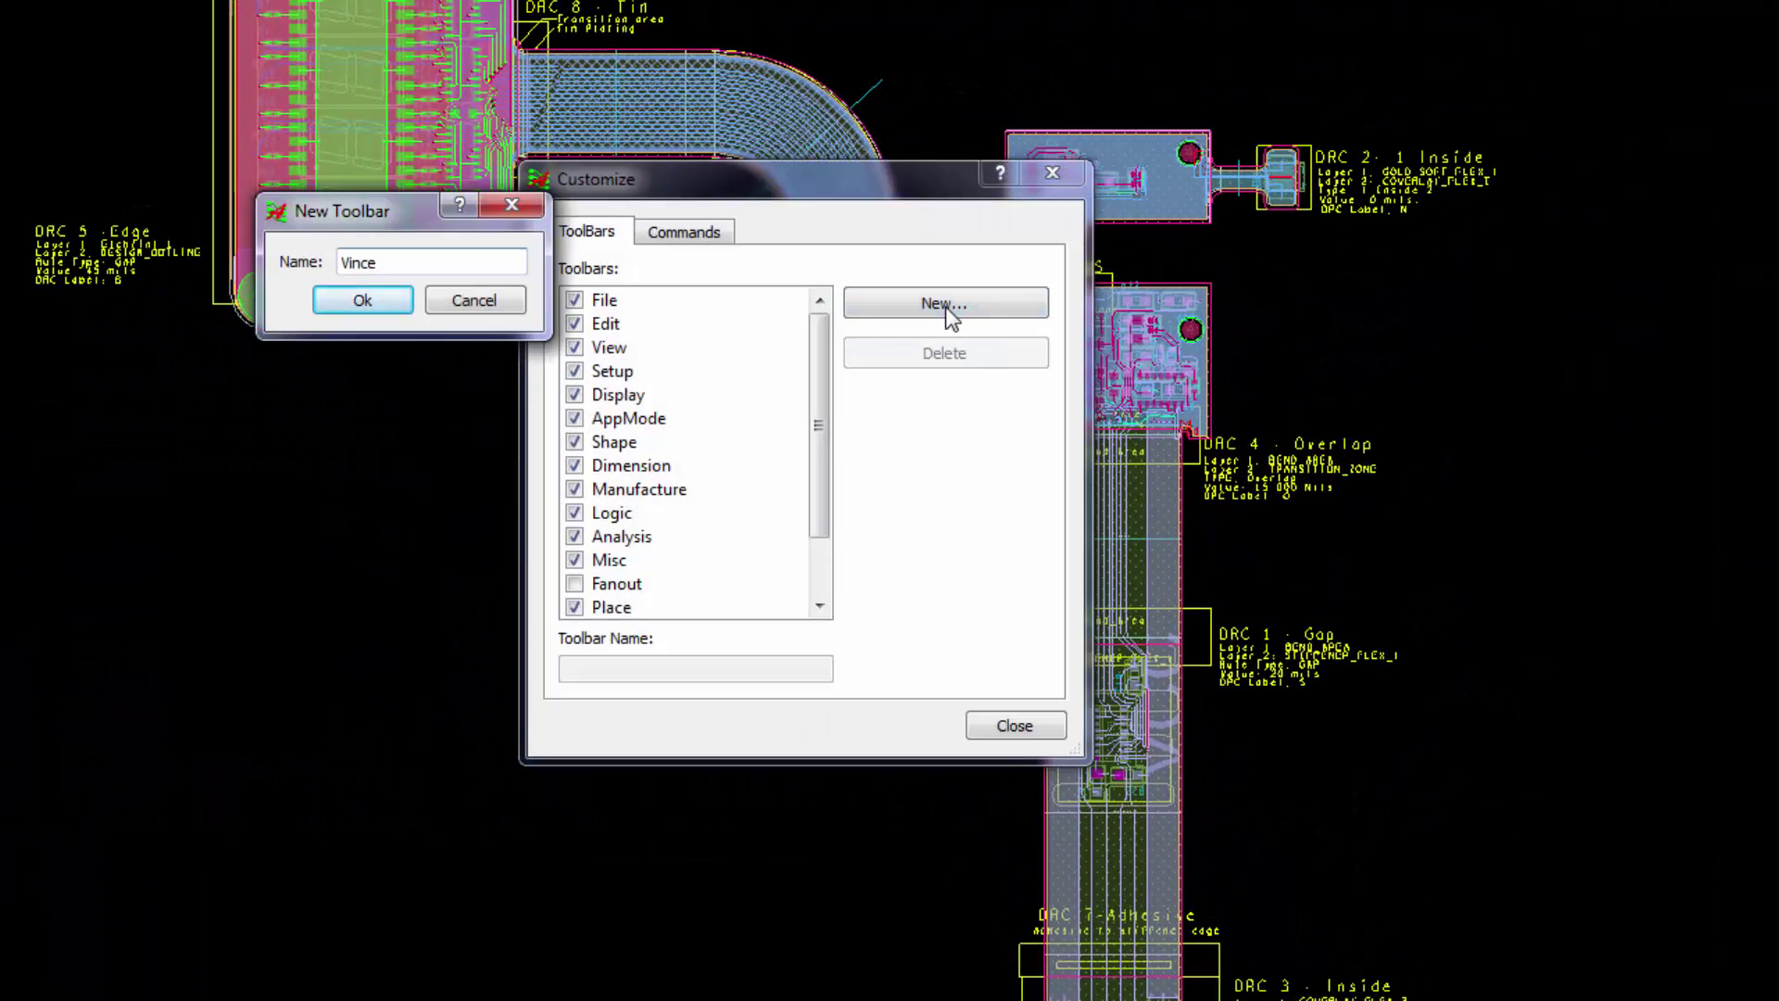
{"action": "key", "text": "Return"}
Select the new Vince Toolbar in the toolbar rearrange list
{"action": "left_click", "coordinate": [684, 231]}
{"action": "left_click", "coordinate": [1037, 298]}
{"action": "scroll", "coordinate": [1042, 424], "scroll_direction": "down", "scroll_amount": 2}
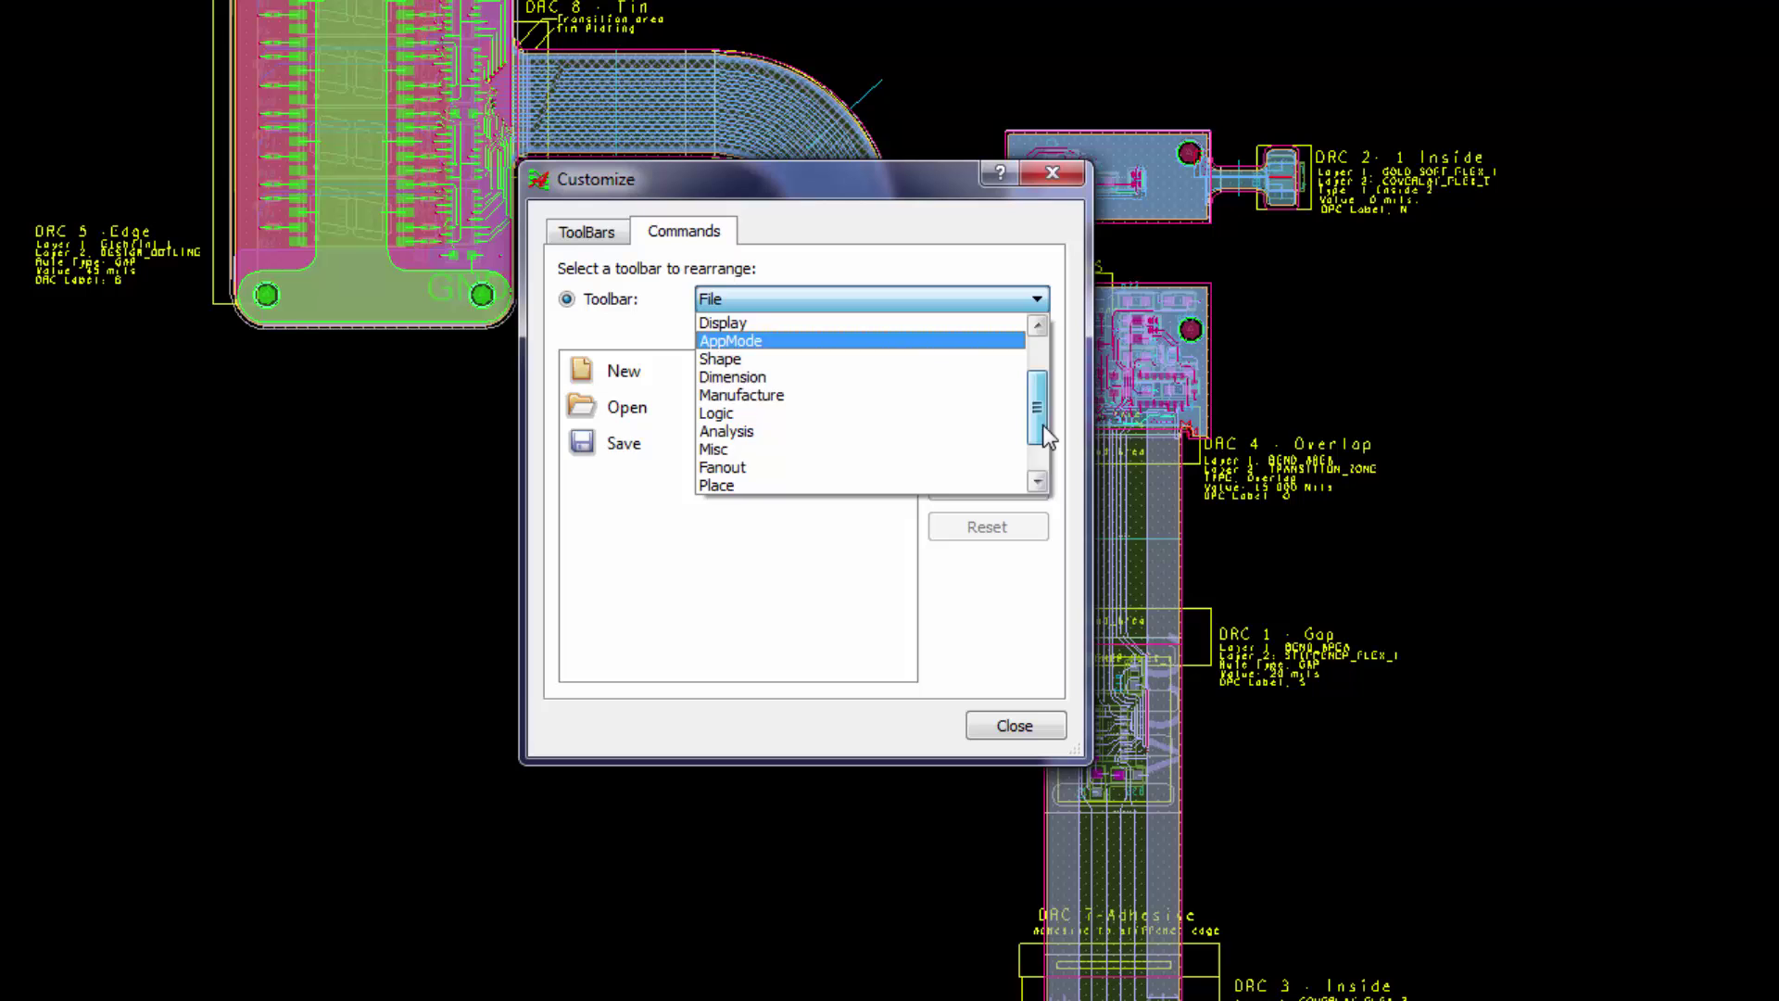
{"action": "left_click", "coordinate": [797, 491]}
Add the Micron Grids script commands, 1 um through 625 um, to the toolbar
{"action": "left_click", "coordinate": [960, 371]}
{"action": "left_click_drag", "start_coordinate": [976, 391], "coordinate": [979, 694]}
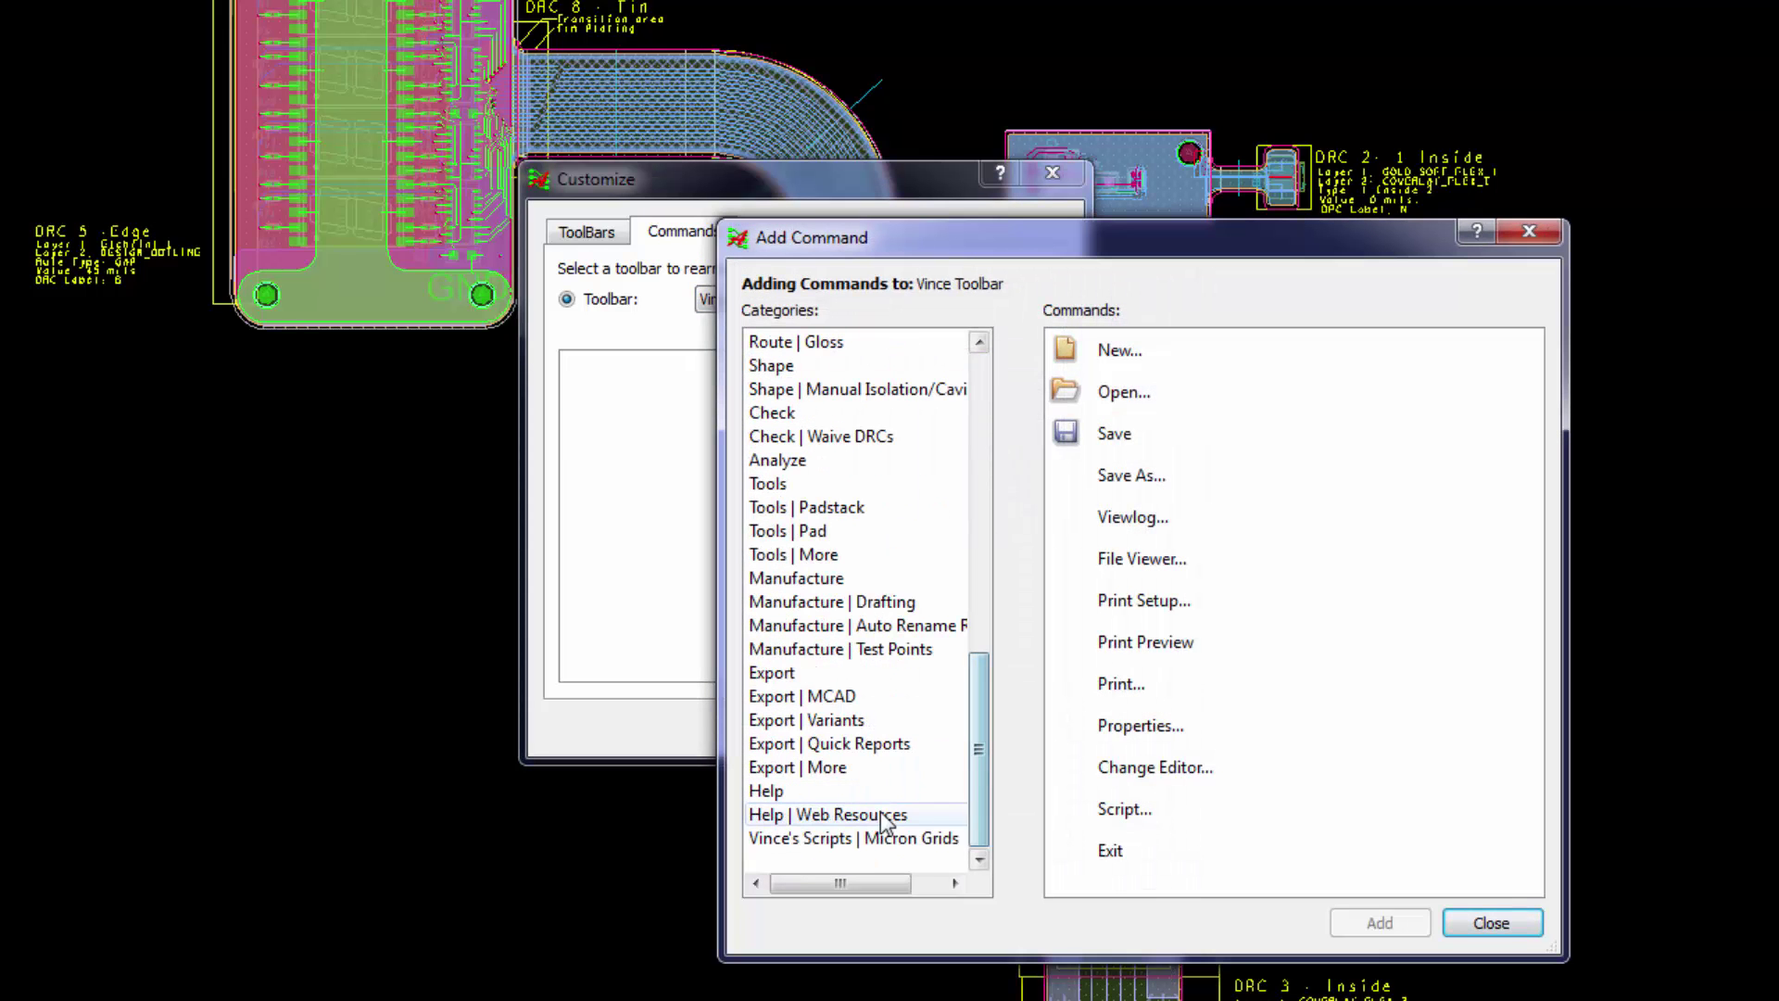
{"action": "left_click", "coordinate": [852, 837]}
{"action": "left_click", "coordinate": [1148, 361]}
{"action": "left_click", "coordinate": [1139, 848], "text": "shift"}
{"action": "left_click", "coordinate": [1350, 921]}
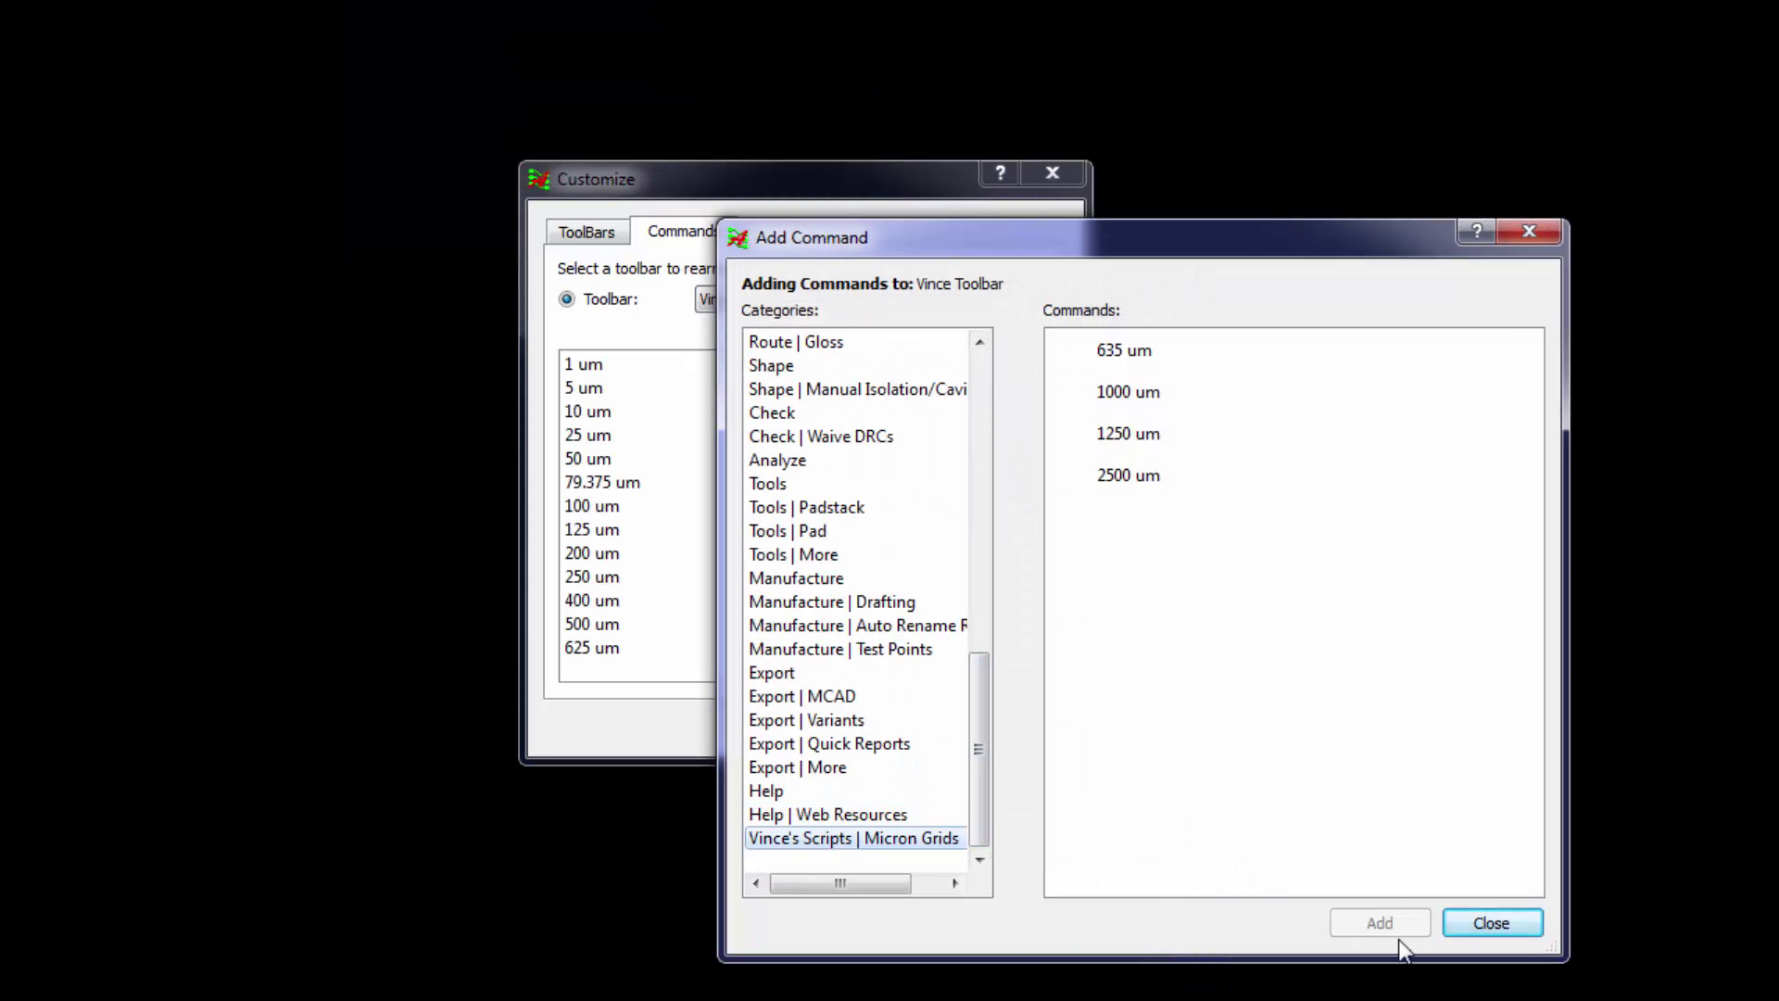
{"action": "left_click", "coordinate": [1490, 923]}
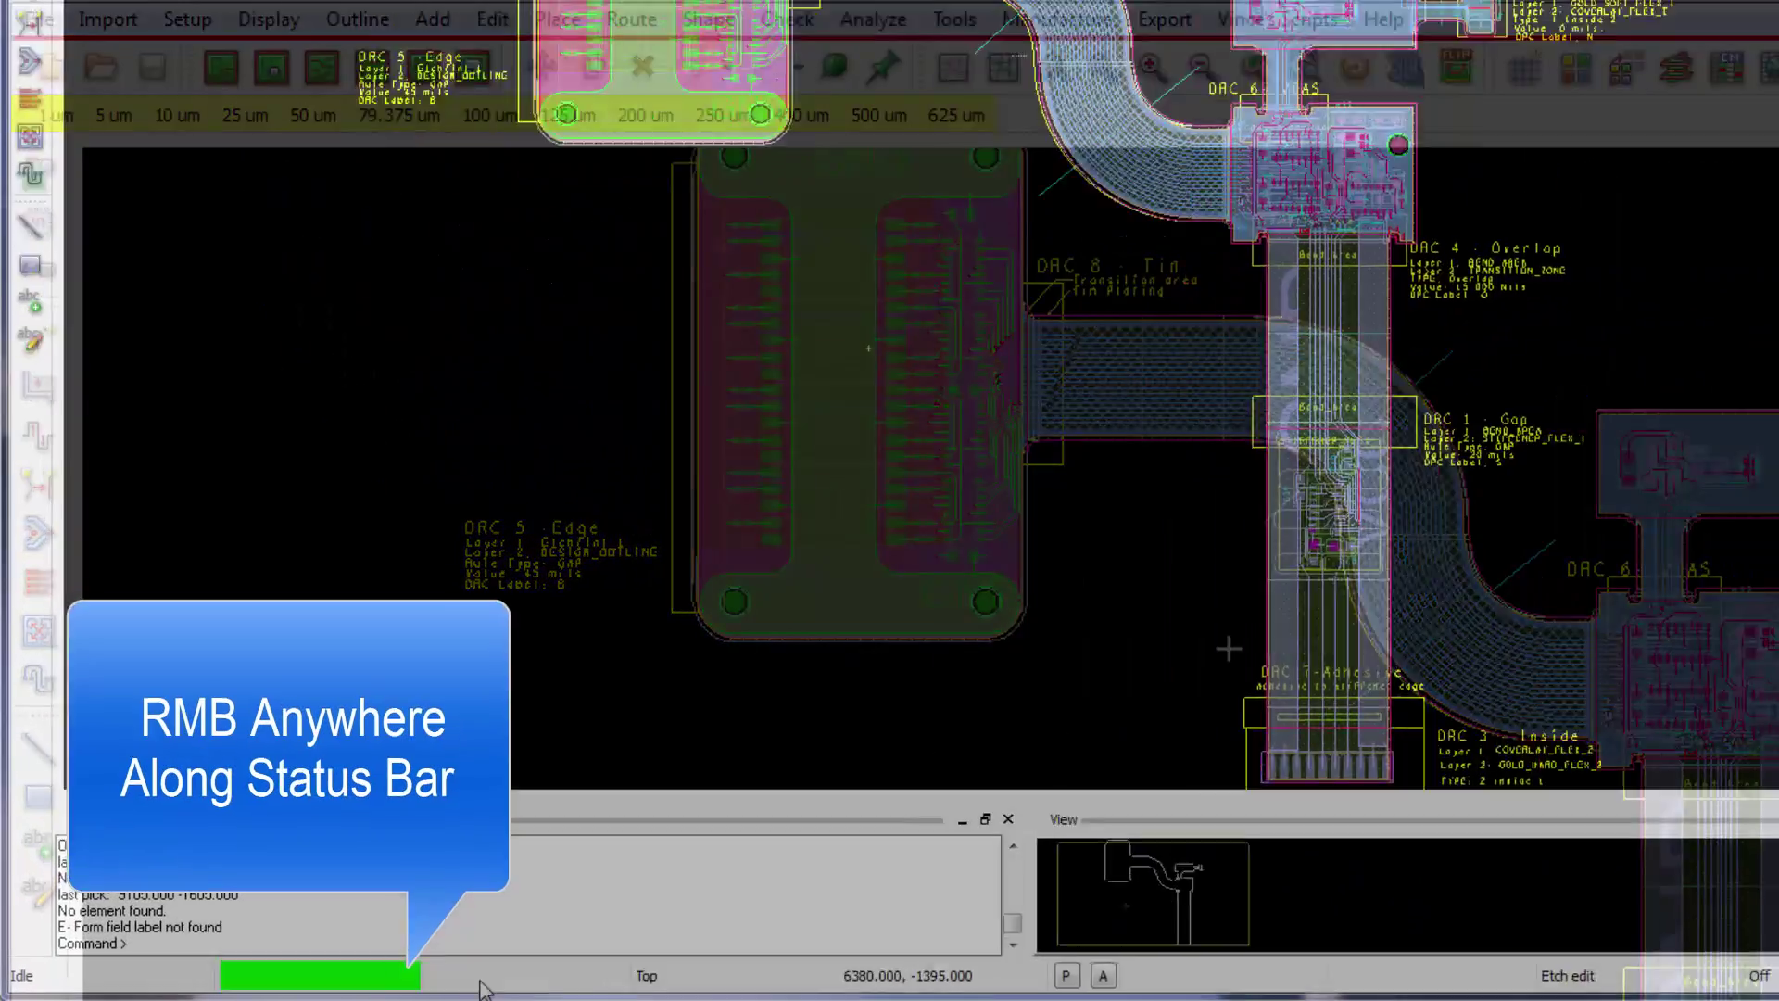
Hide the Mouse XY Coord status readout and browse the Find, Options and Visibility panes
{"action": "right_click", "coordinate": [537, 973]}
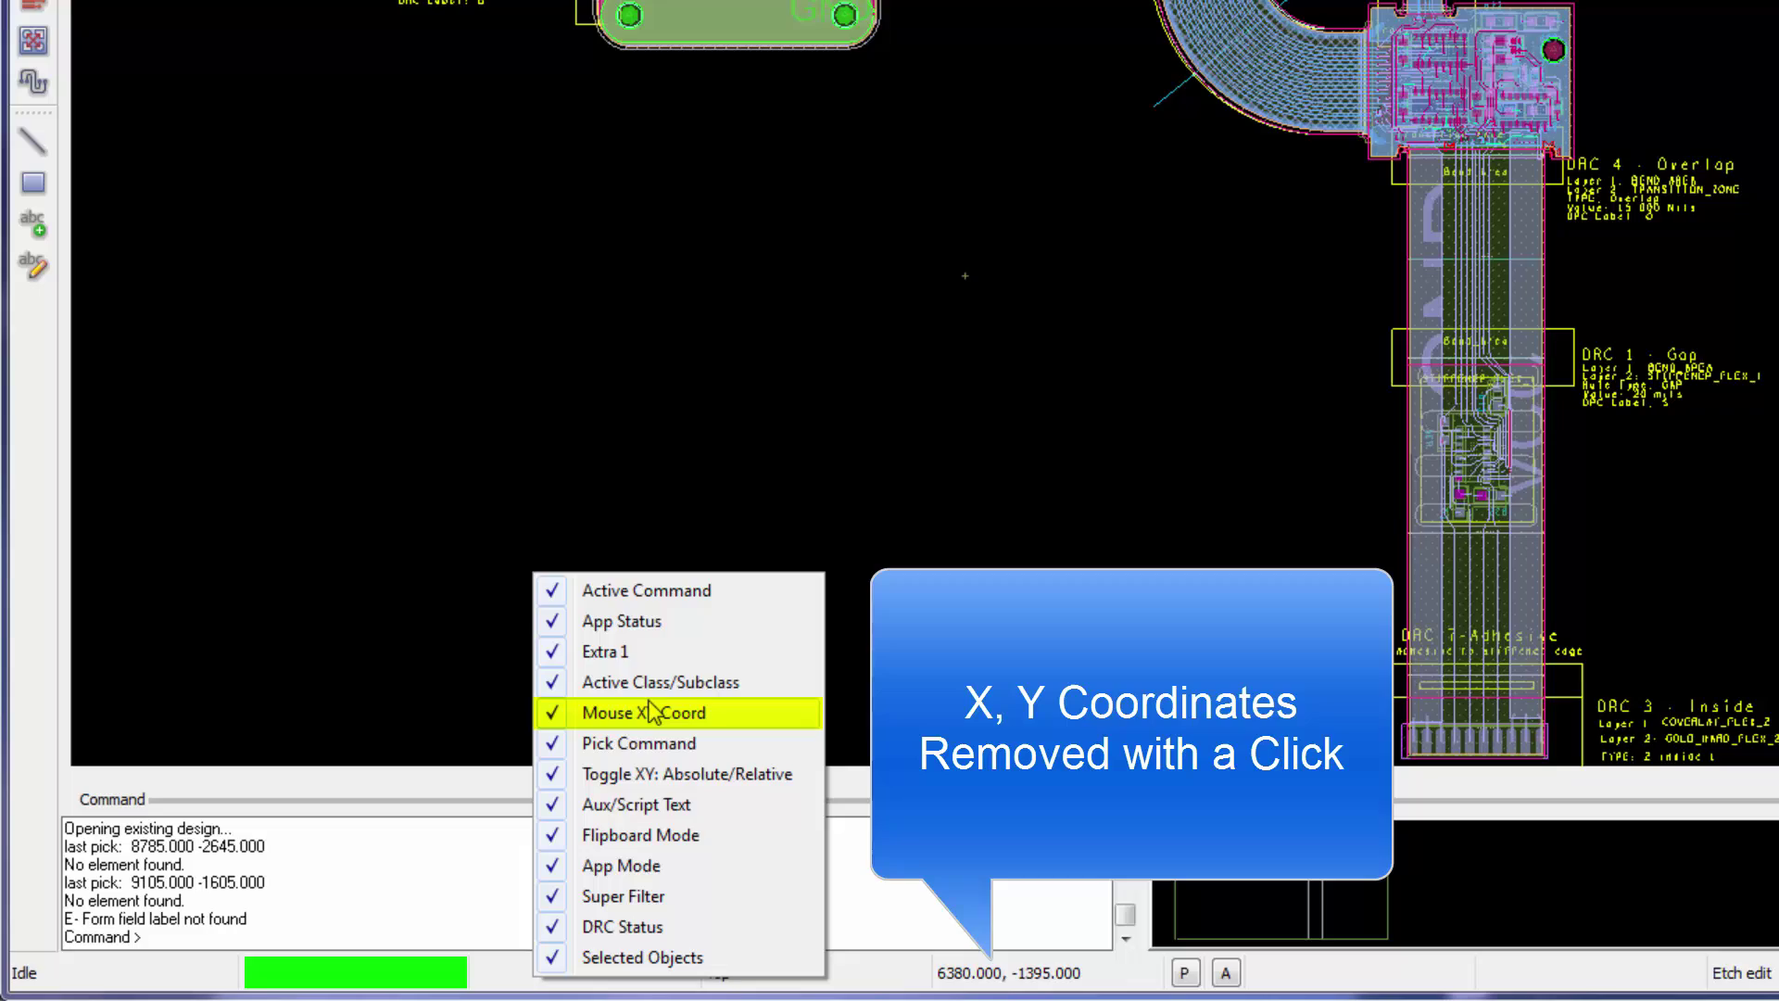
{"action": "left_click", "coordinate": [646, 715]}
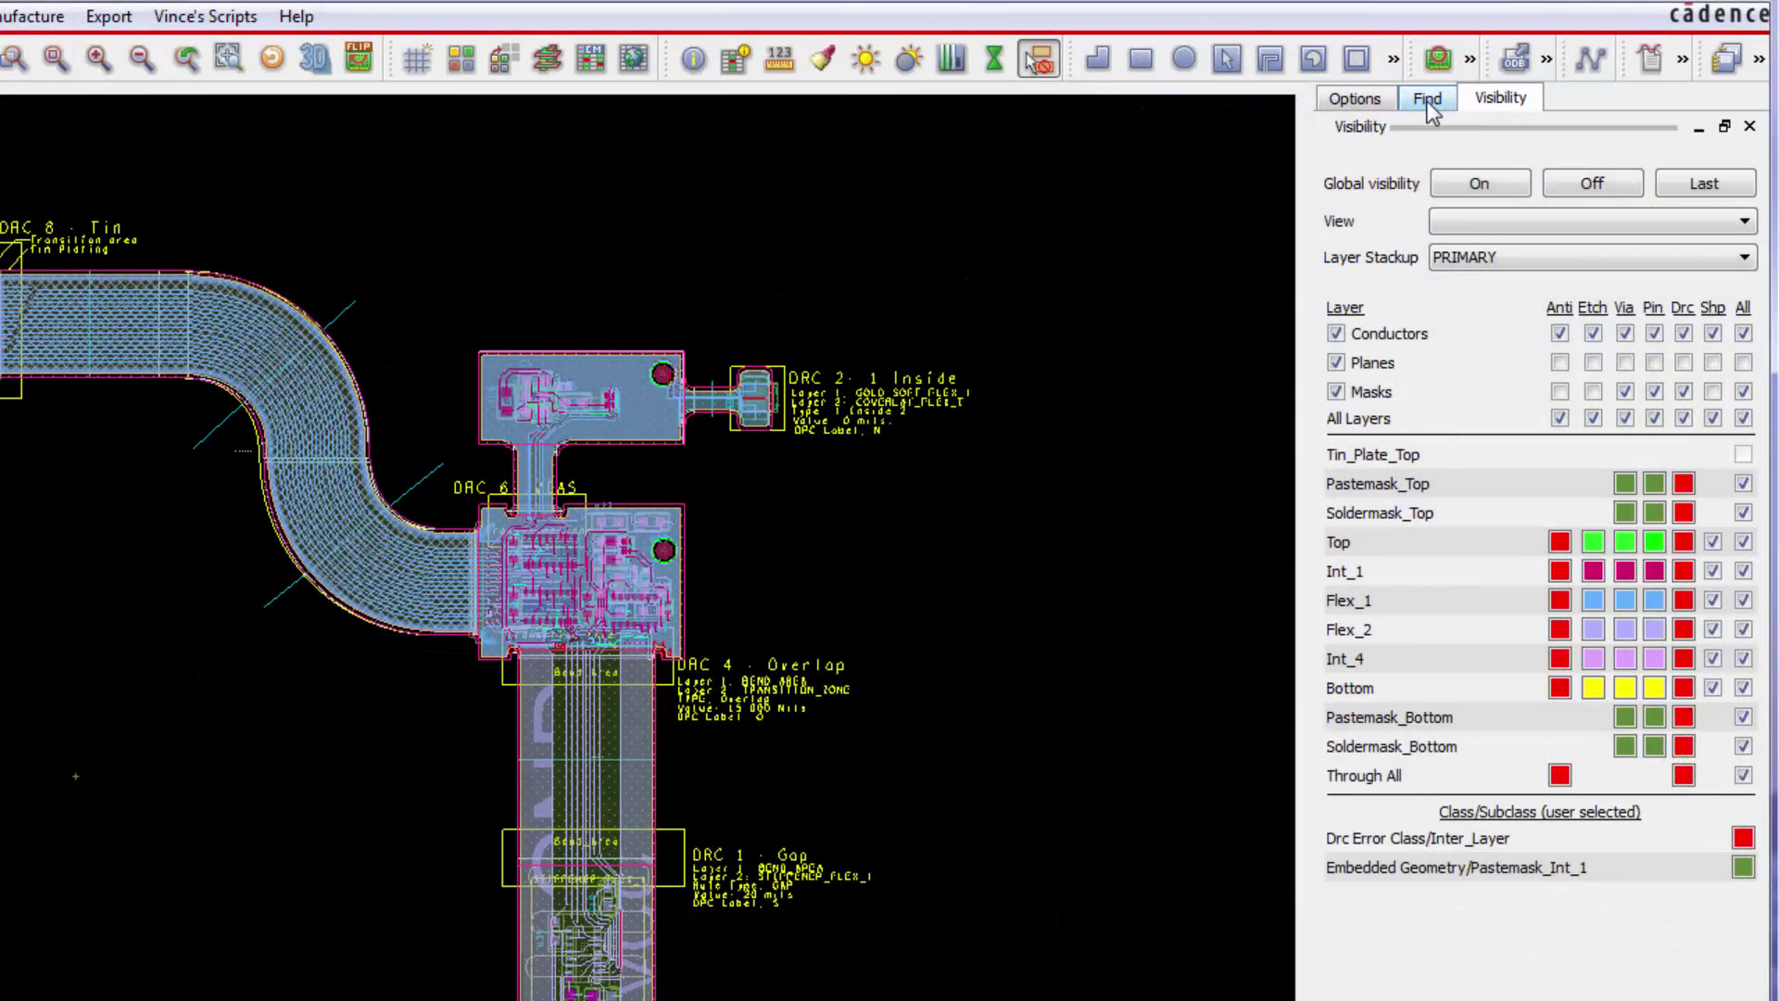
{"action": "left_click", "coordinate": [1427, 99]}
{"action": "left_click", "coordinate": [1358, 99]}
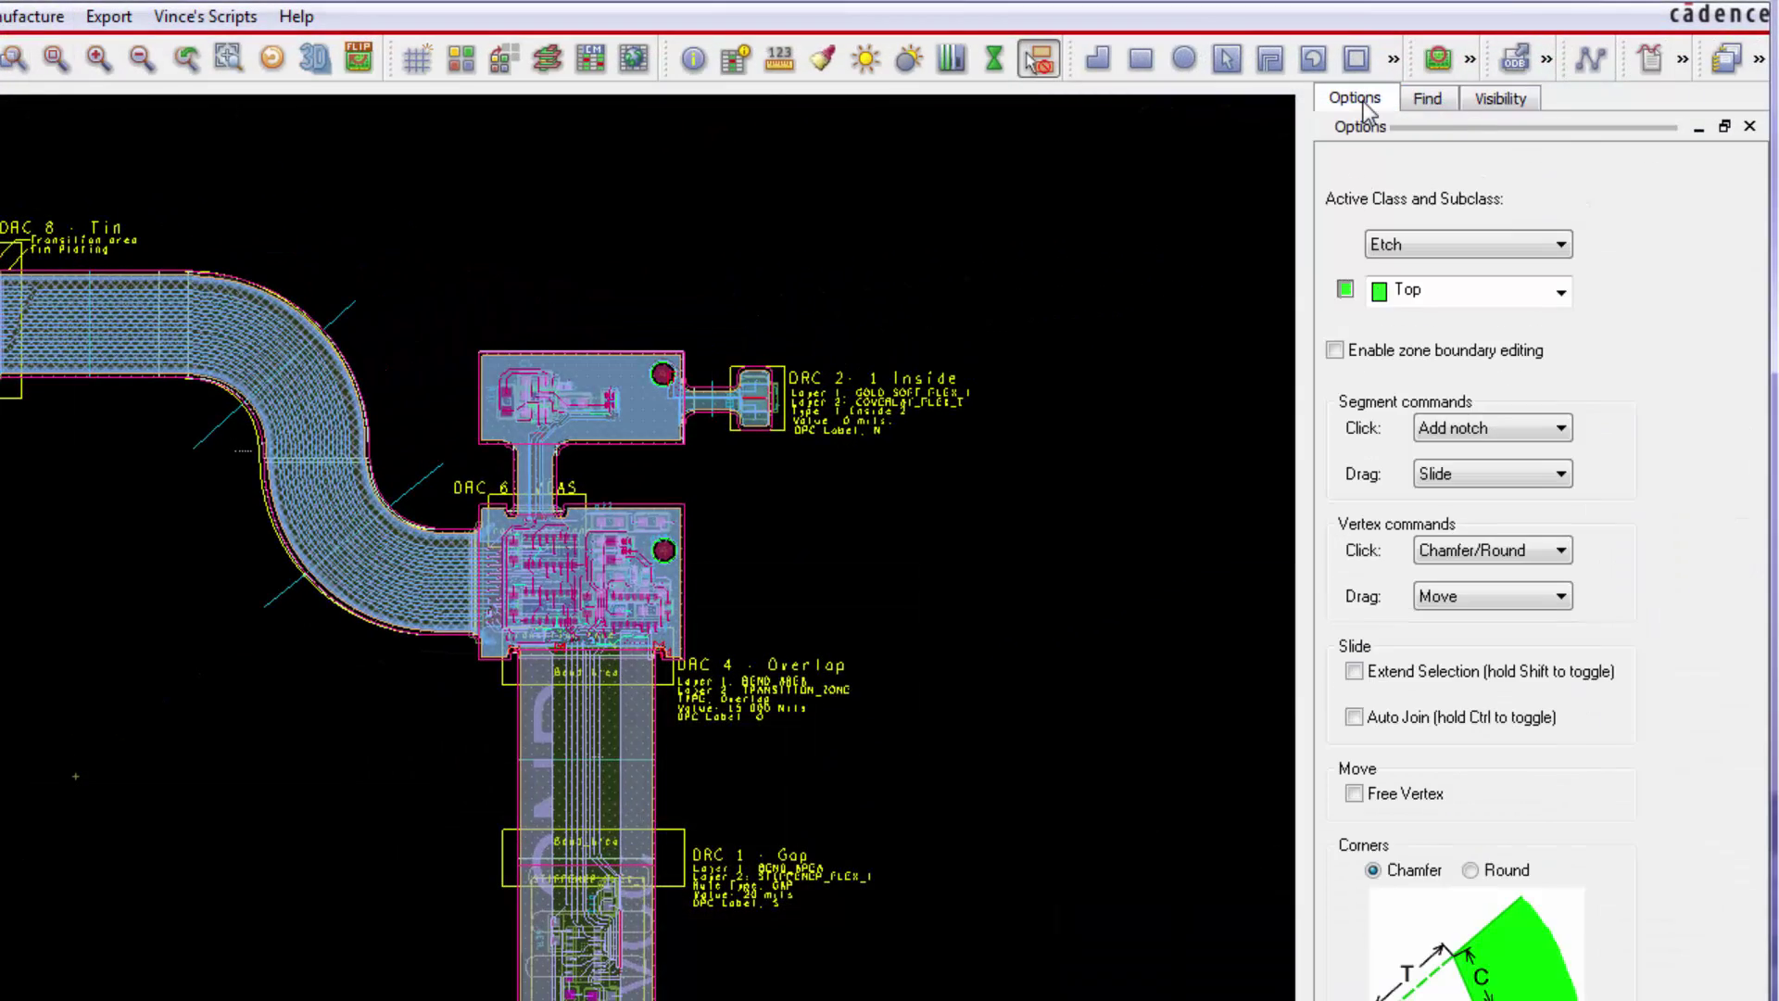
{"action": "left_click", "coordinate": [1494, 102]}
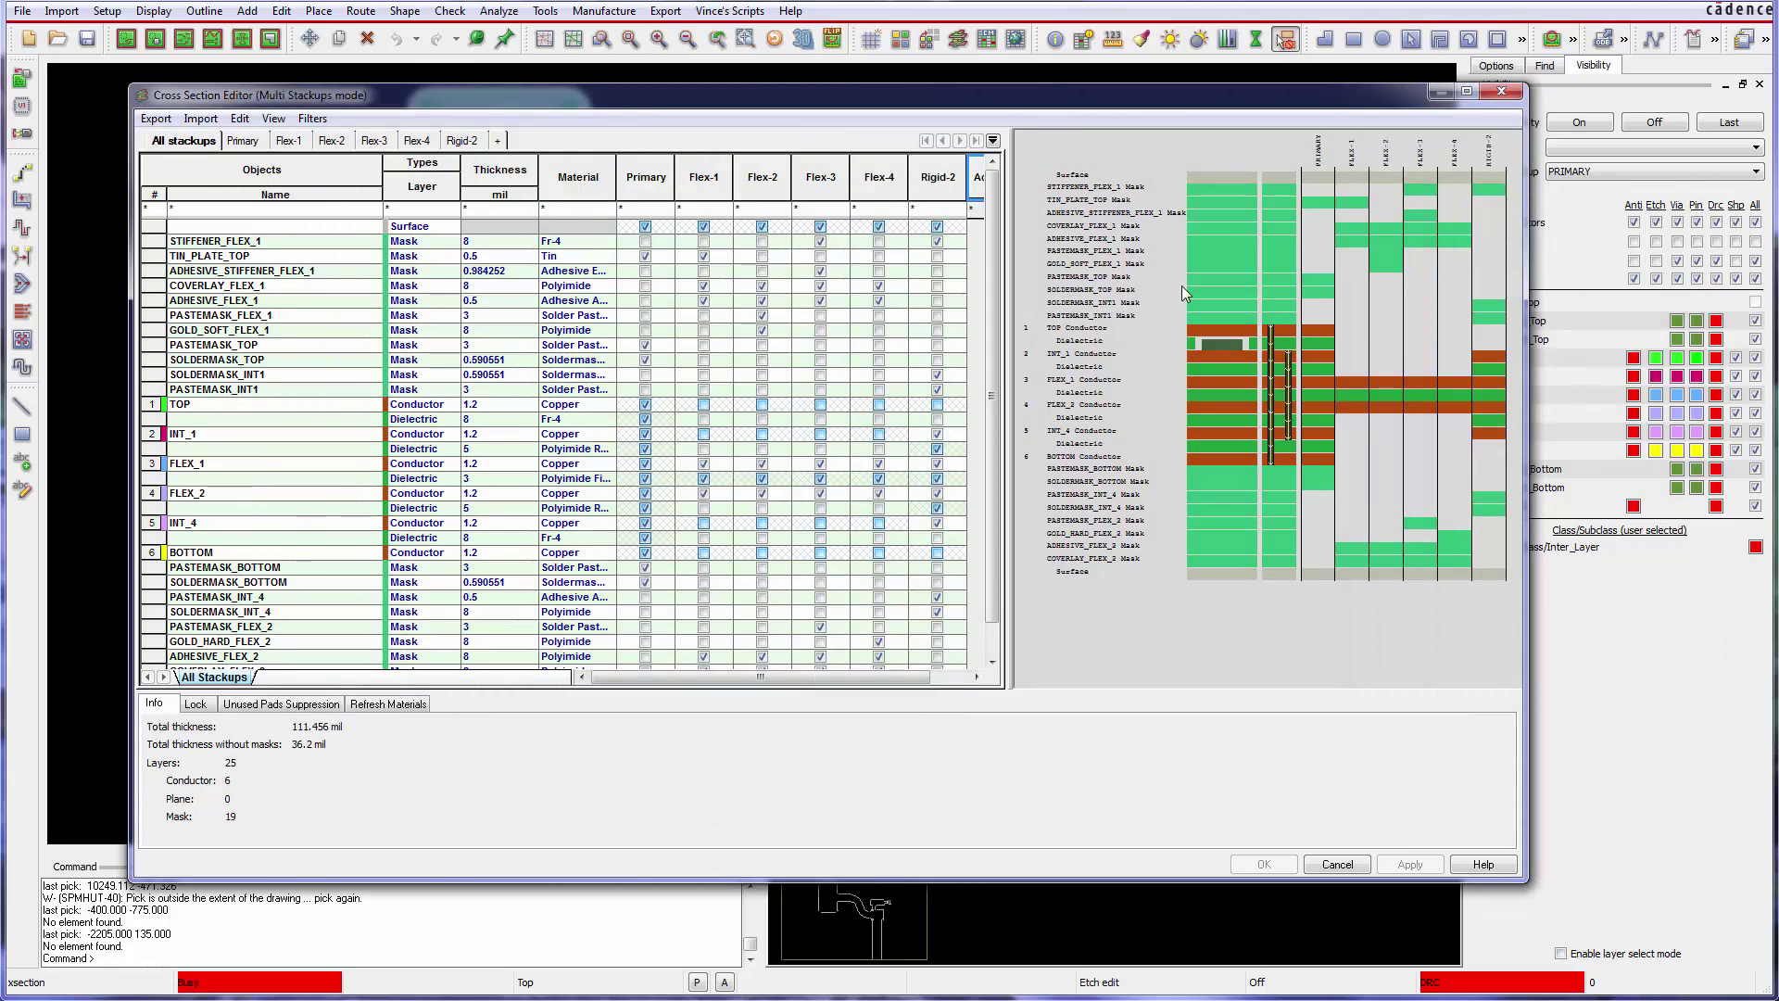
Float the cross-section chart in its own window and widen it to show layer labels
{"action": "left_click", "coordinate": [273, 119]}
{"action": "left_click", "coordinate": [320, 191]}
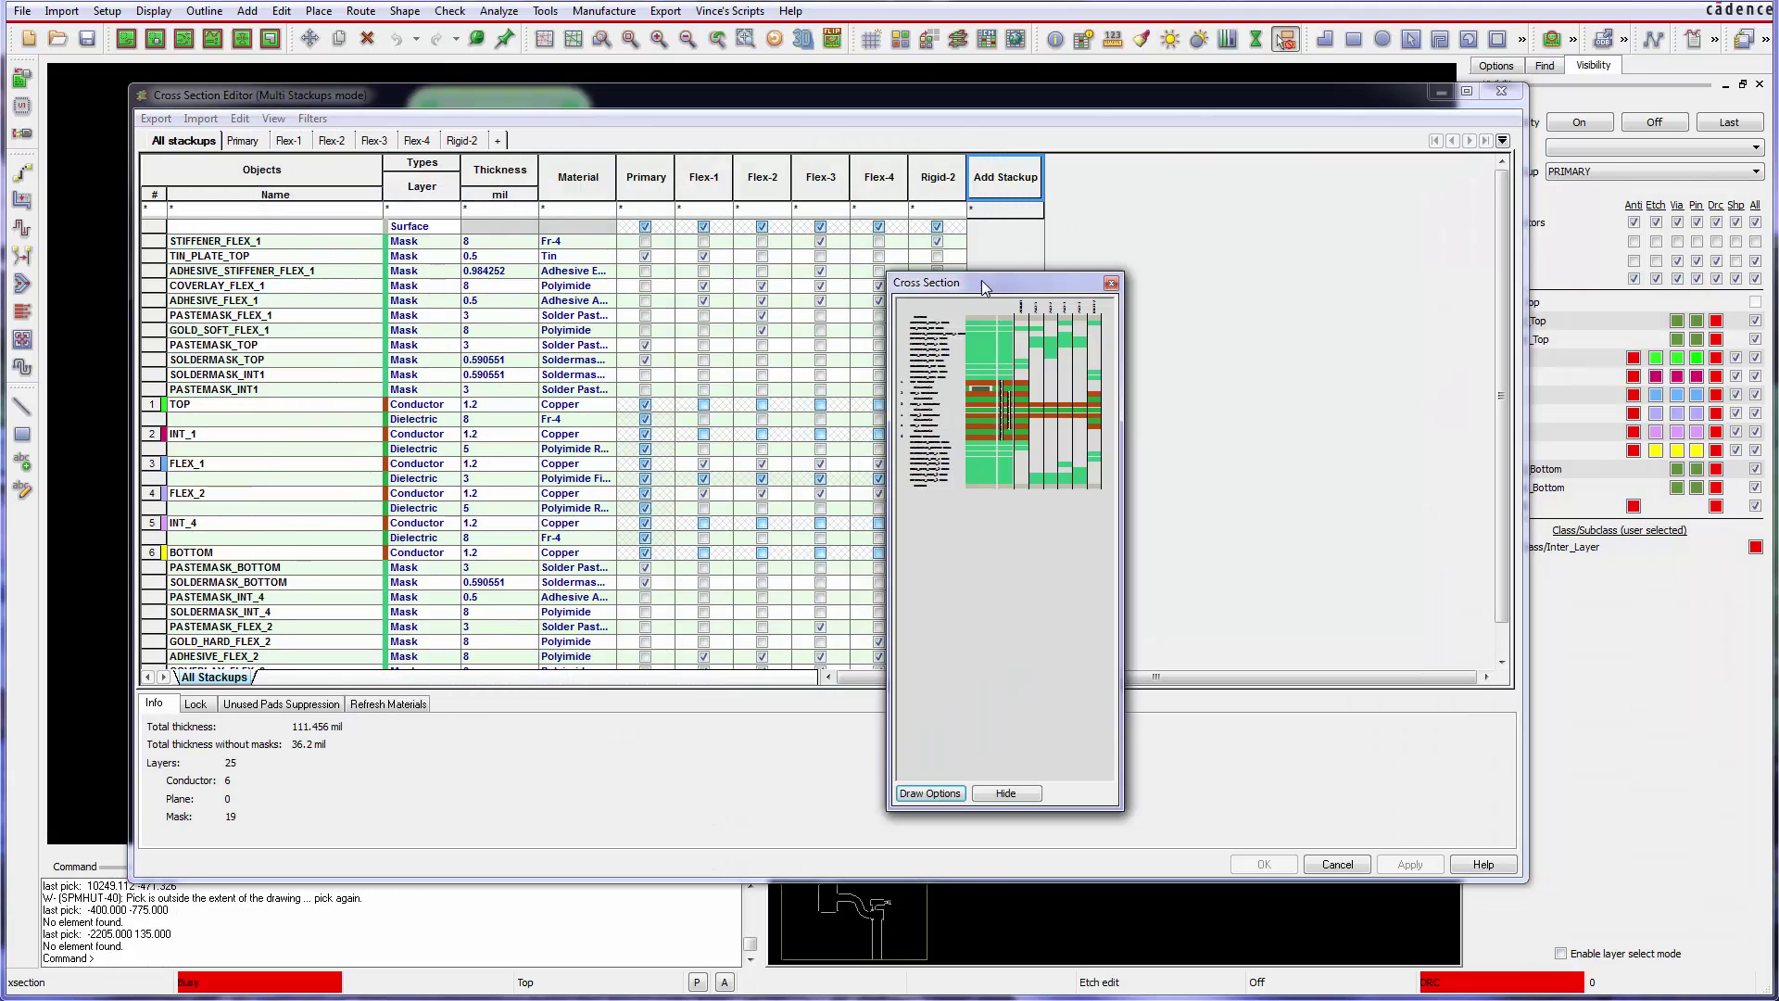
{"action": "left_click_drag", "start_coordinate": [896, 728], "coordinate": [1285, 691]}
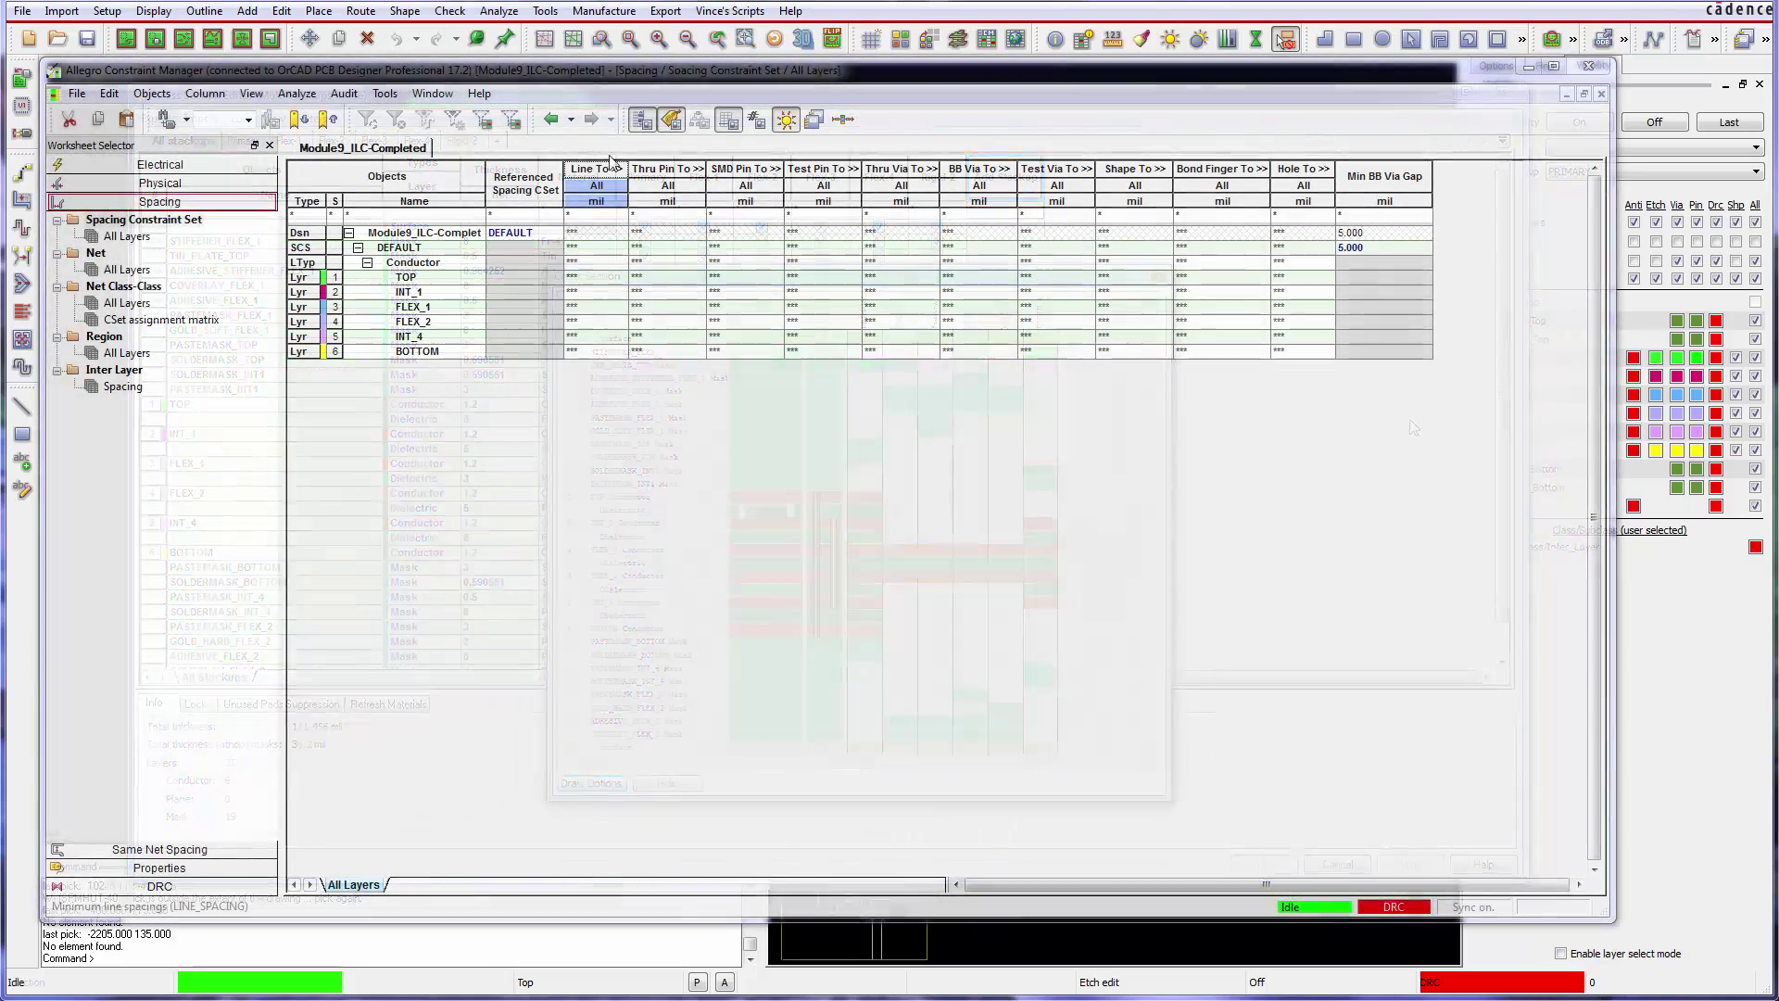
In Constraint Manager, expand the Spacing Line To columns, XNets/Nets group and Conductor rows
{"action": "left_click", "coordinate": [612, 168]}
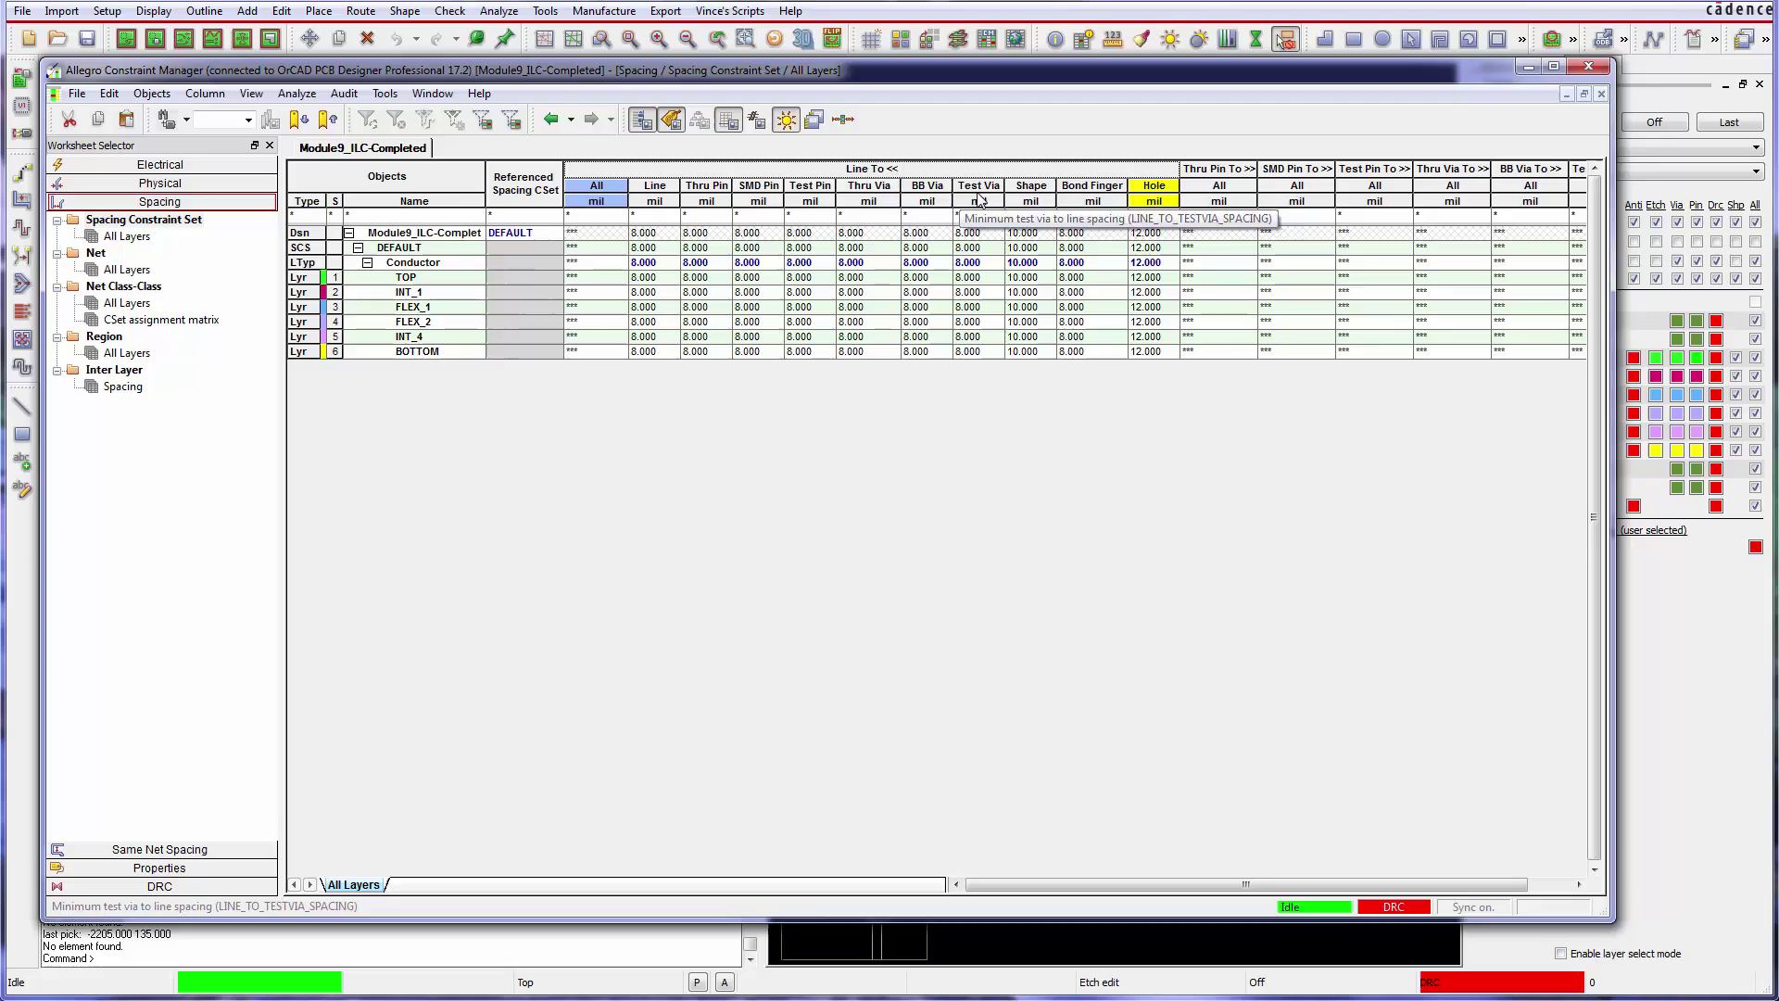
{"action": "double_click", "coordinate": [892, 172]}
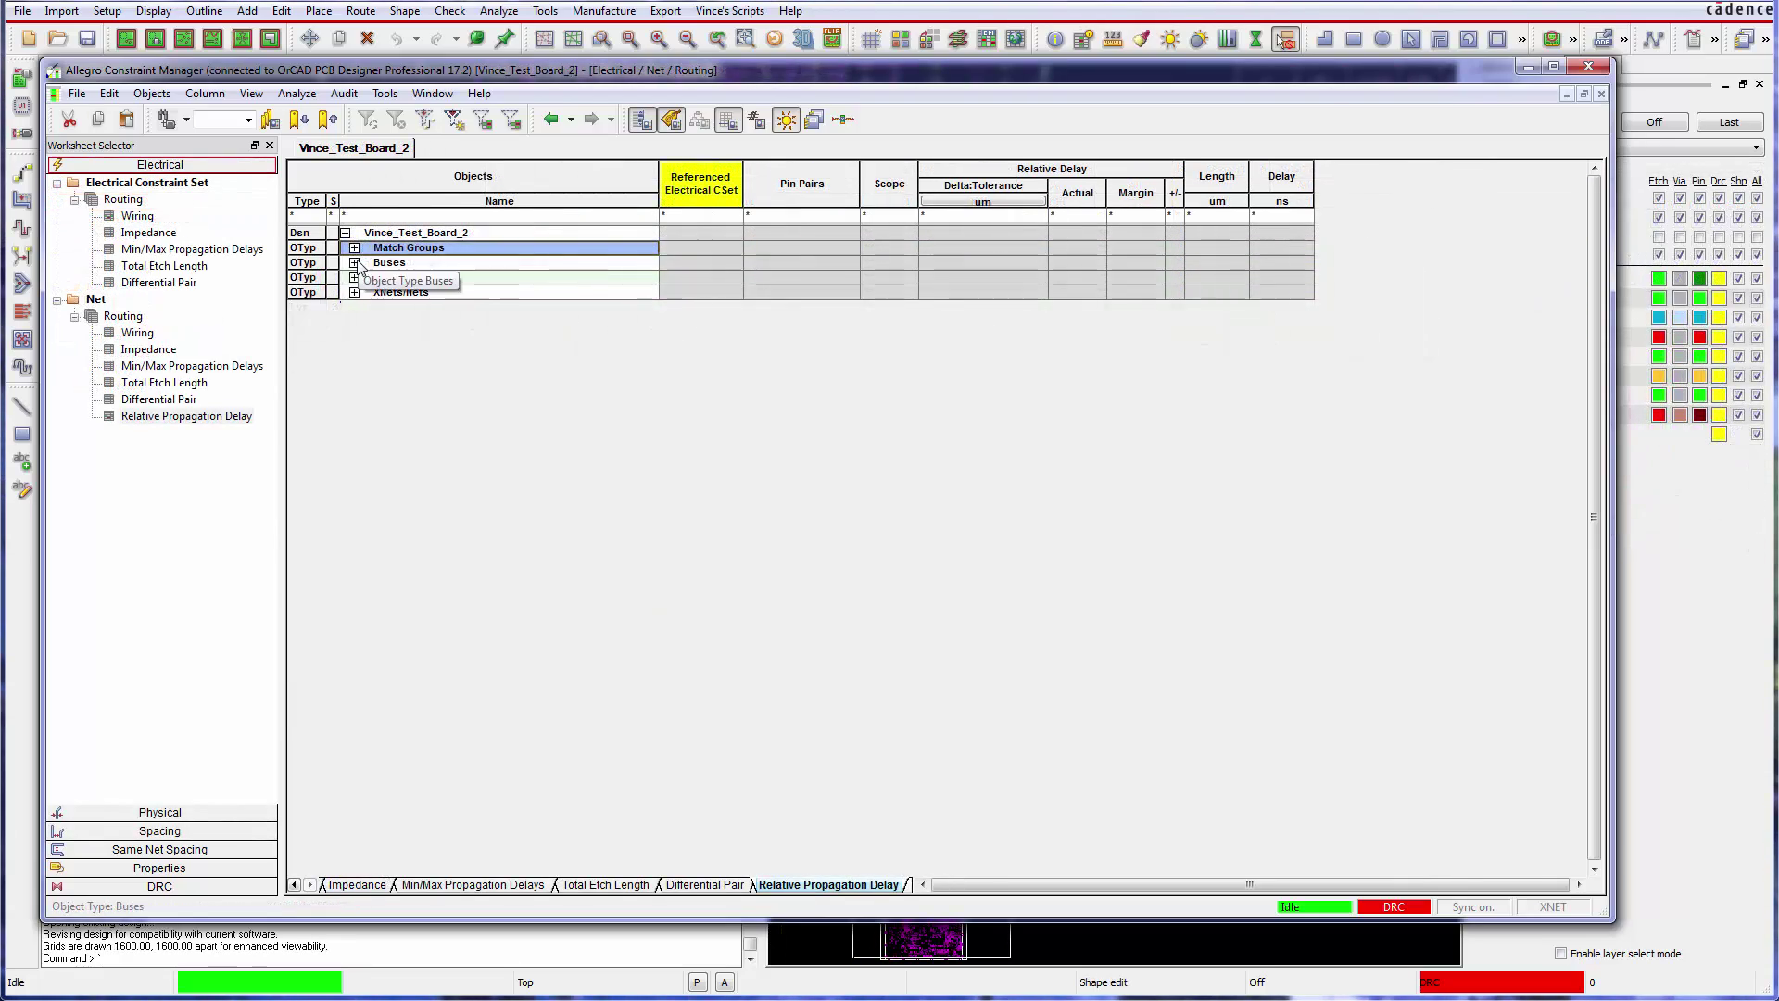
{"action": "left_click", "coordinate": [354, 277]}
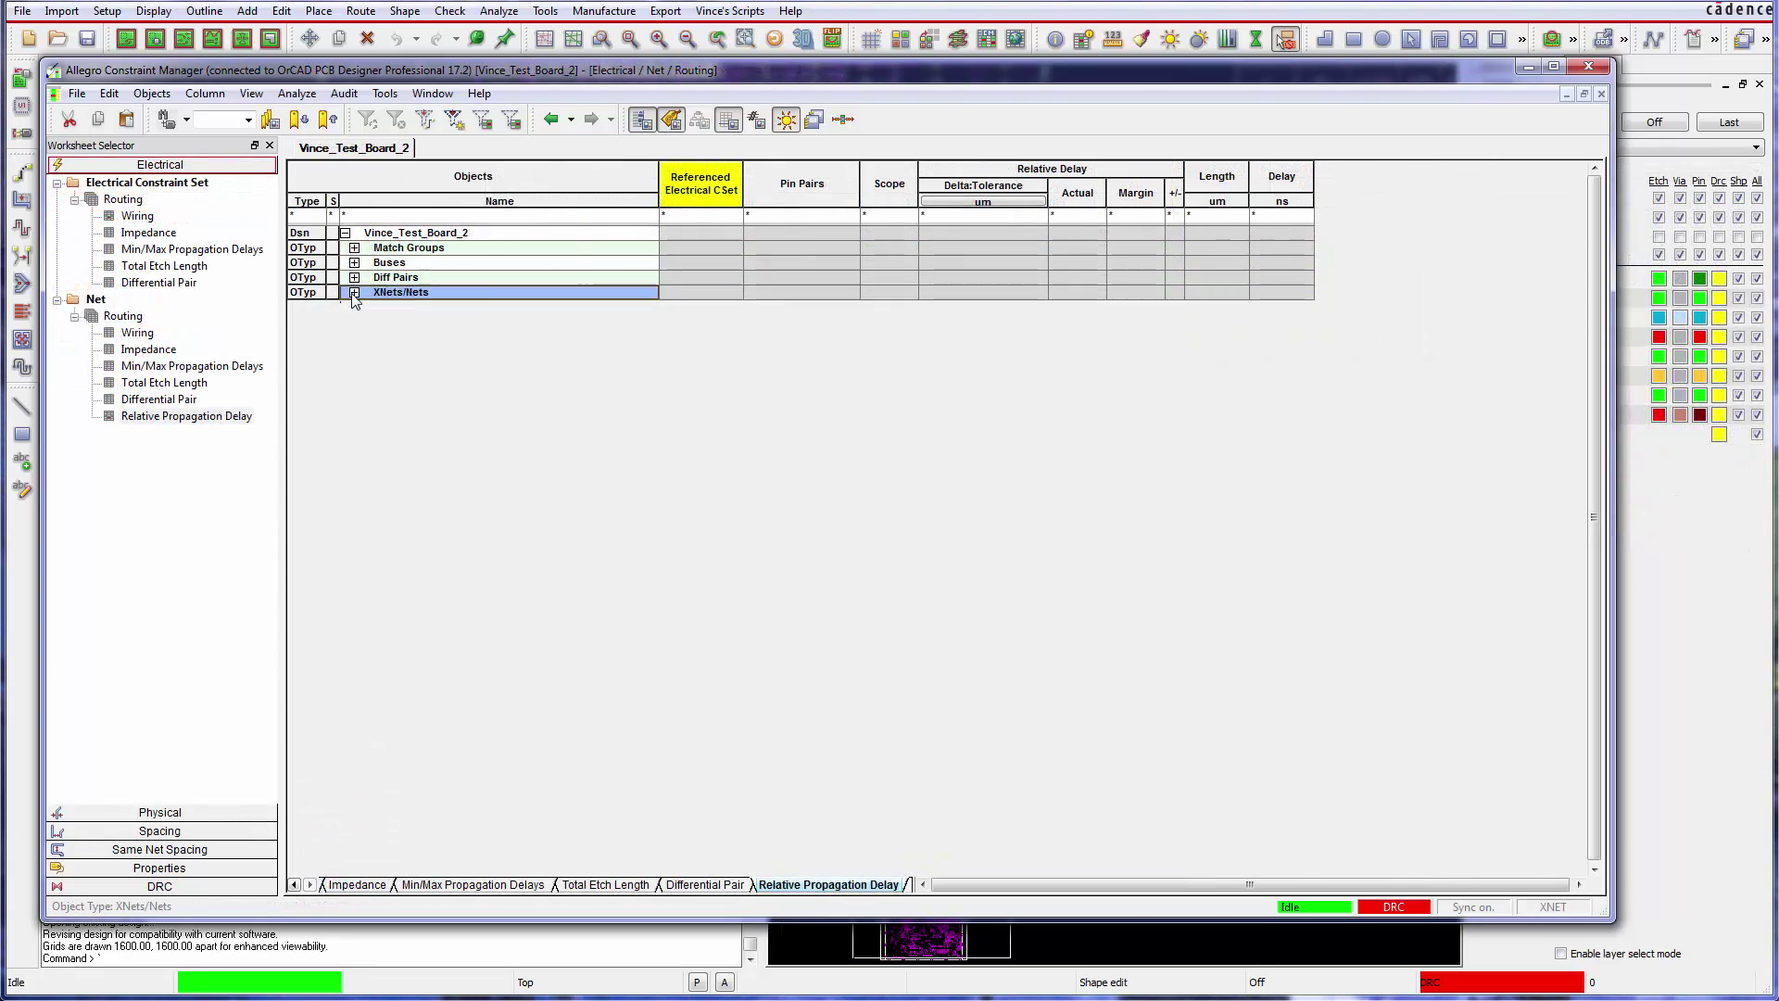
{"action": "left_click", "coordinate": [367, 263]}
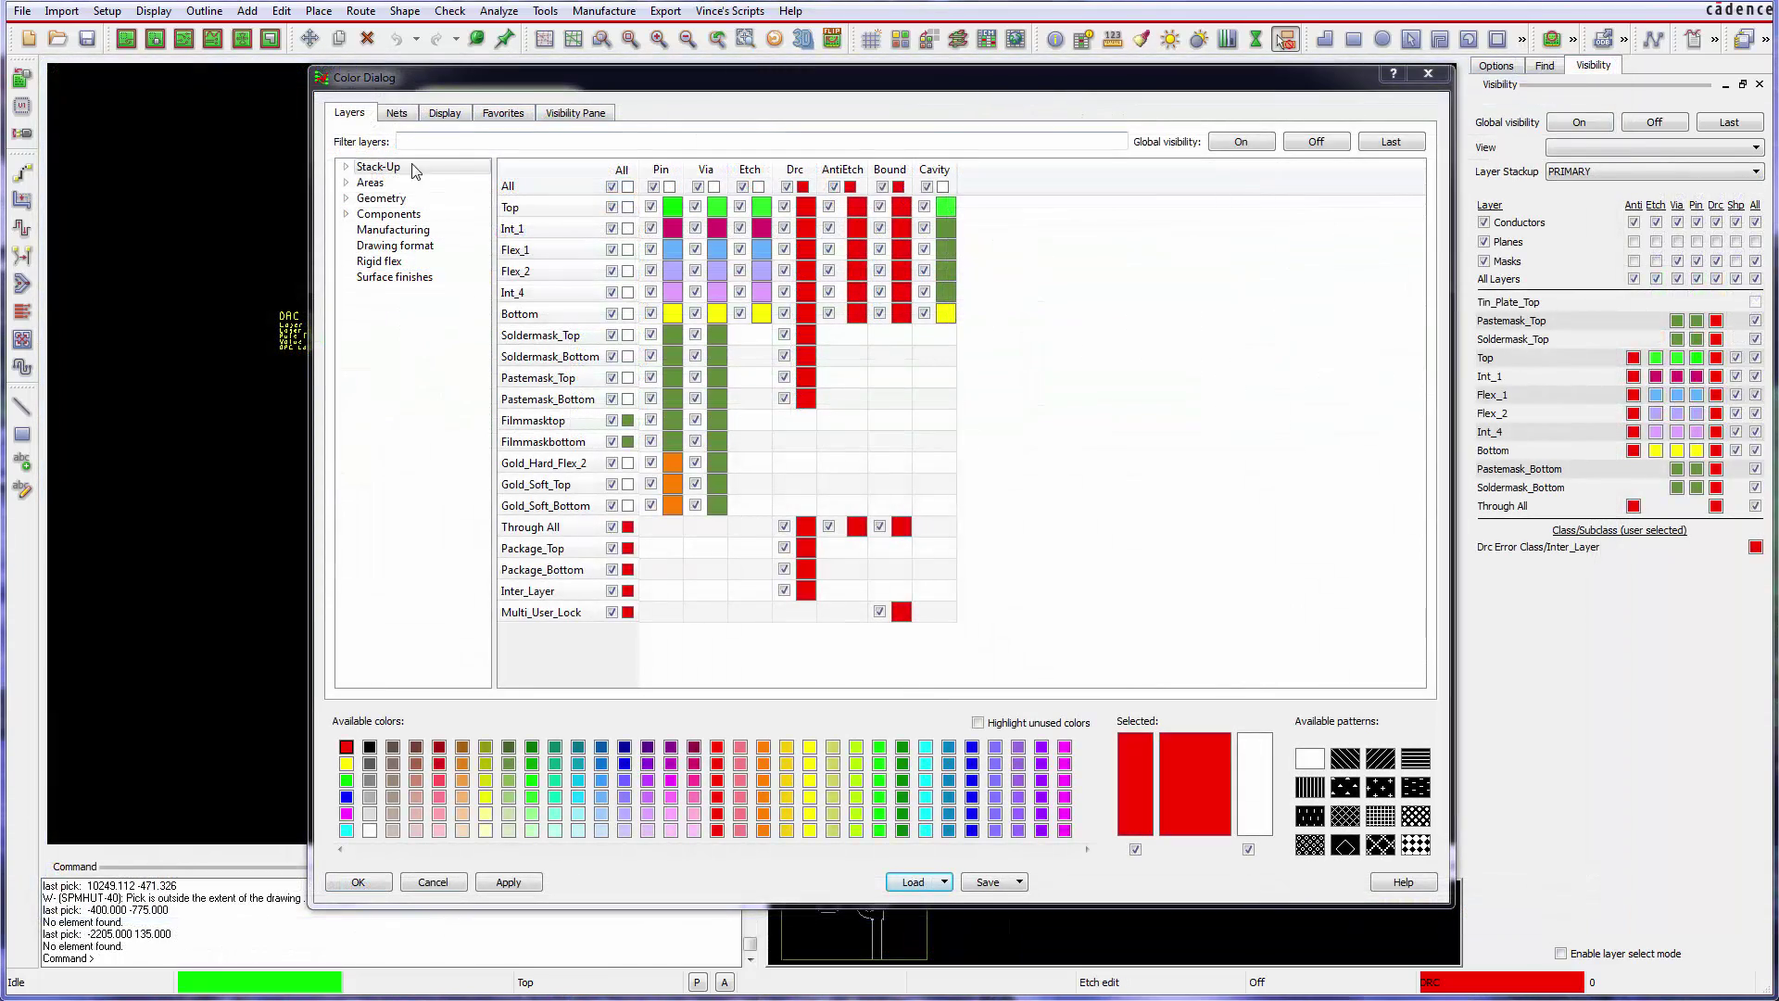
Browse the Geometry, Components, Rigid flex and Surface finishes layer colours in the Color dialog
{"action": "left_click", "coordinate": [408, 183]}
{"action": "left_click", "coordinate": [406, 214]}
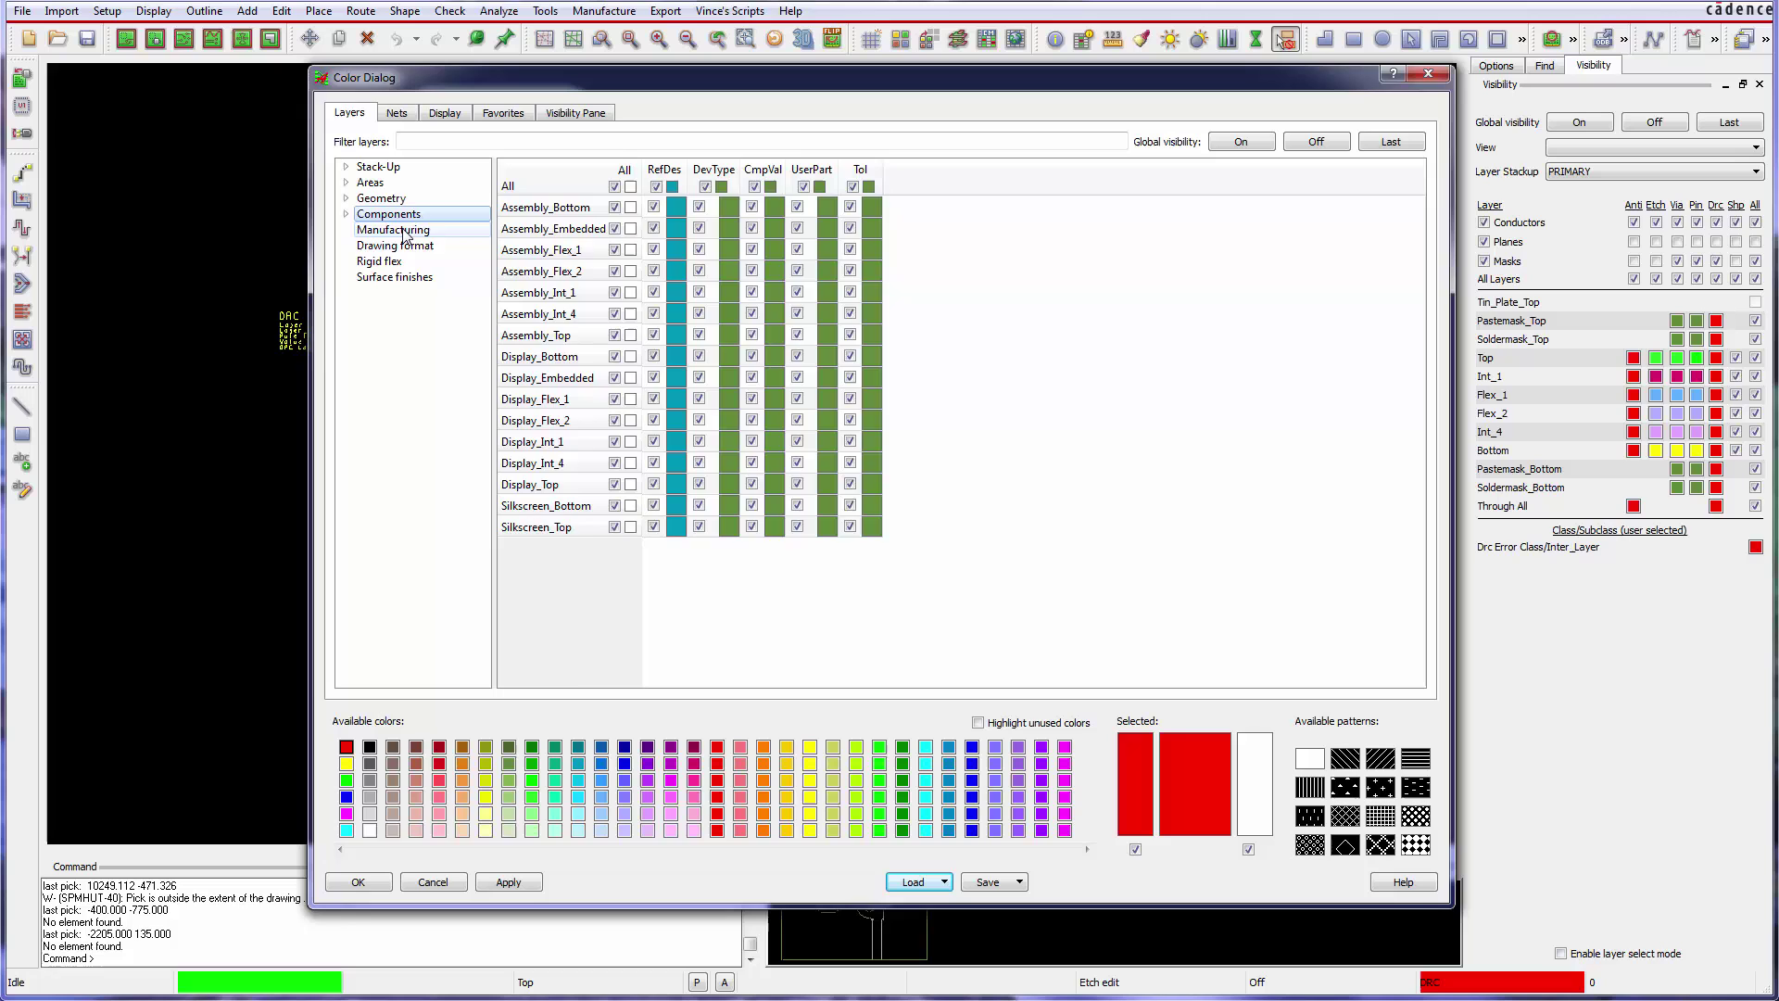
{"action": "left_click", "coordinate": [399, 245]}
{"action": "left_click", "coordinate": [397, 277]}
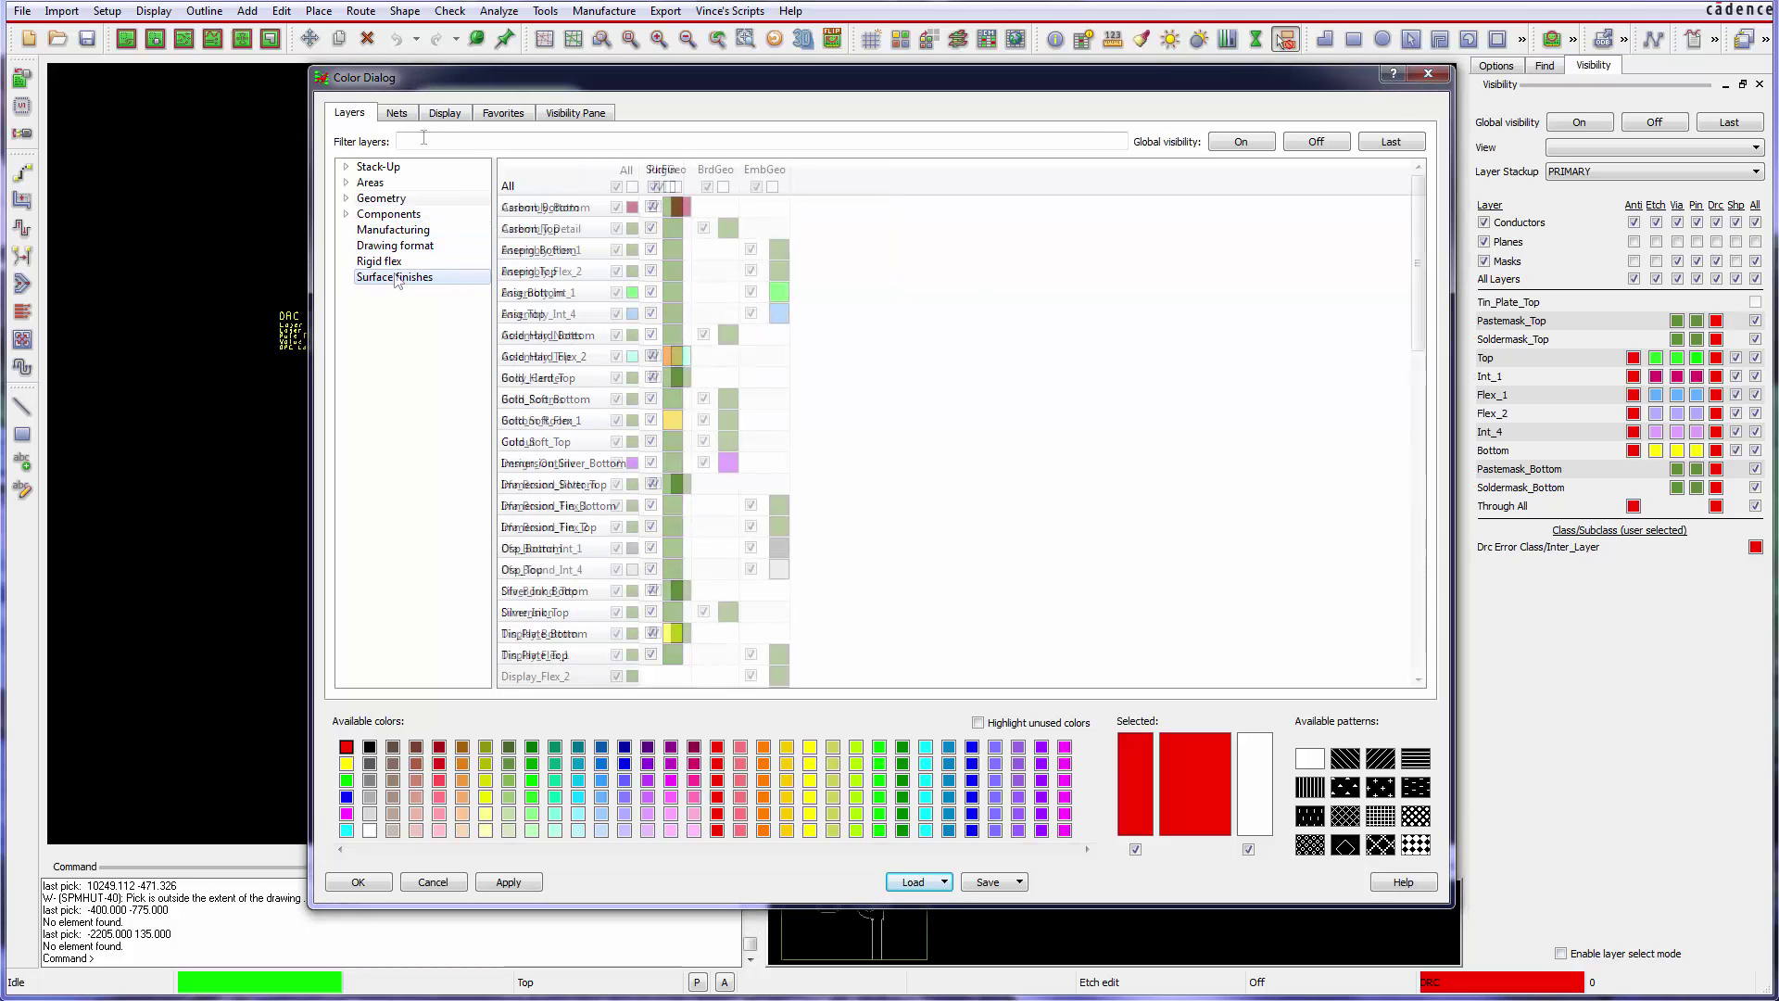
Filter layers by 'mask' and give the chosen red colour a diamond fill pattern
{"action": "left_click", "coordinate": [423, 139]}
{"action": "type", "text": "mask"}
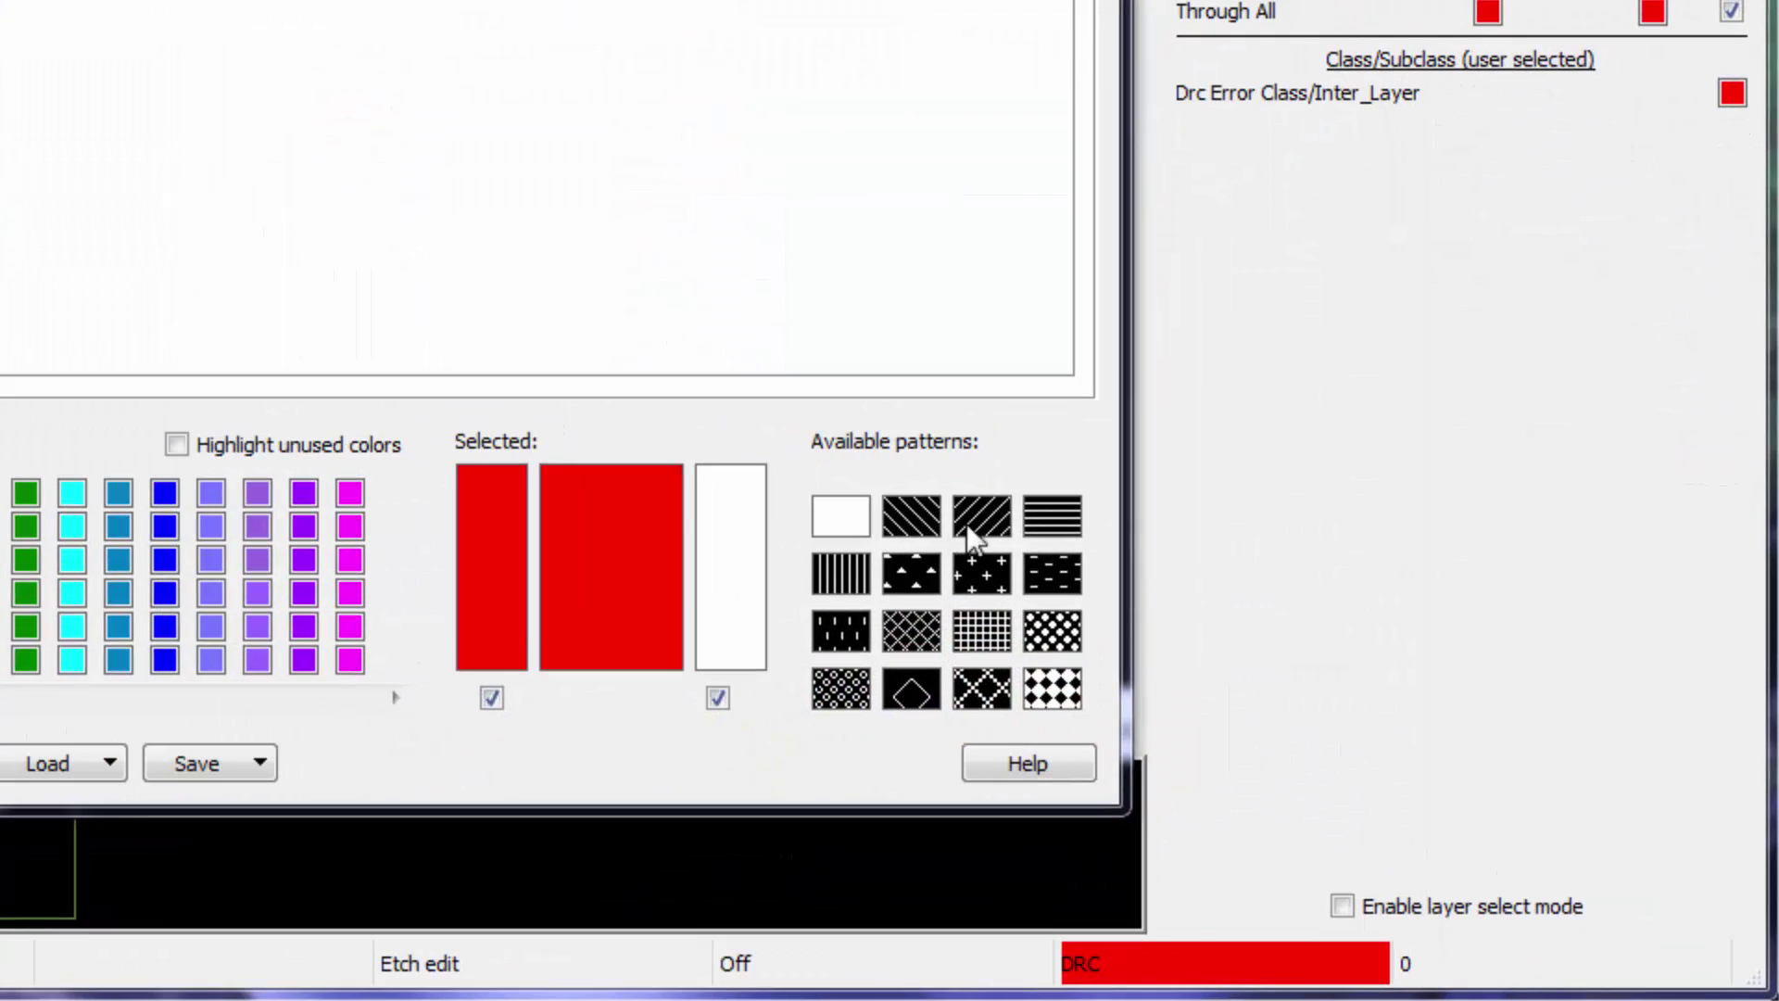
{"action": "left_click", "coordinate": [1380, 761]}
{"action": "left_click", "coordinate": [979, 593]}
{"action": "left_click", "coordinate": [917, 709]}
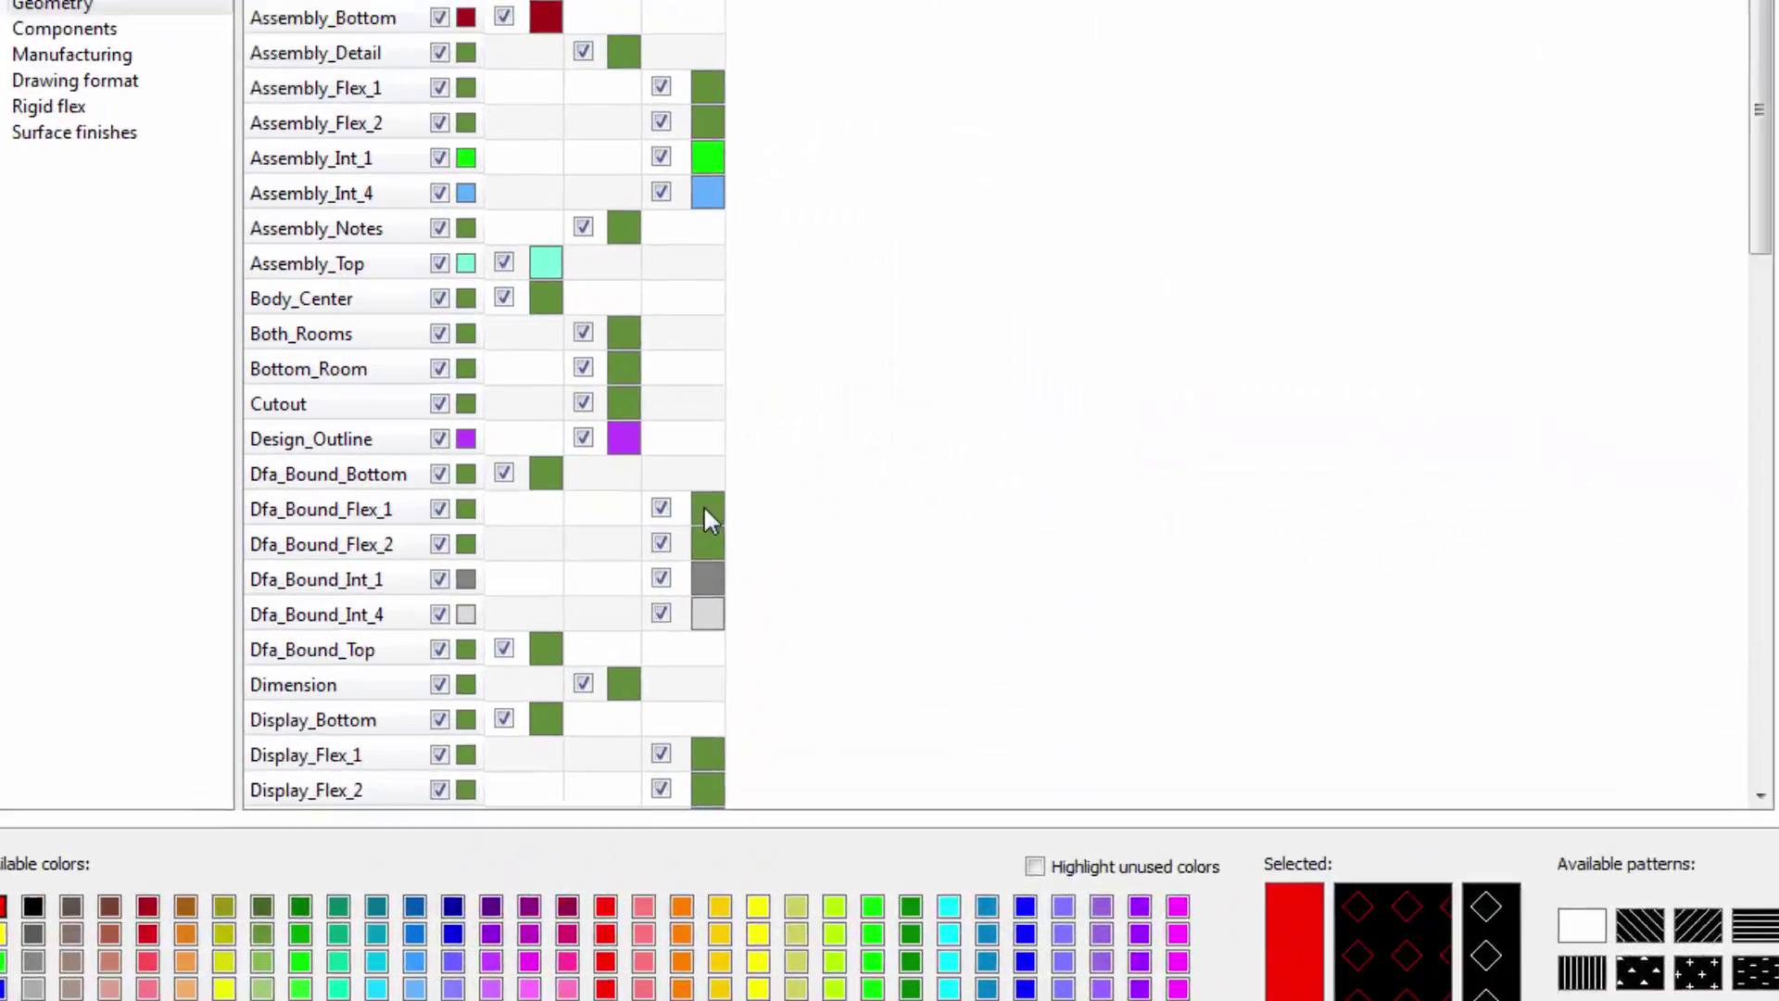
{"action": "right_click", "coordinate": [779, 511]}
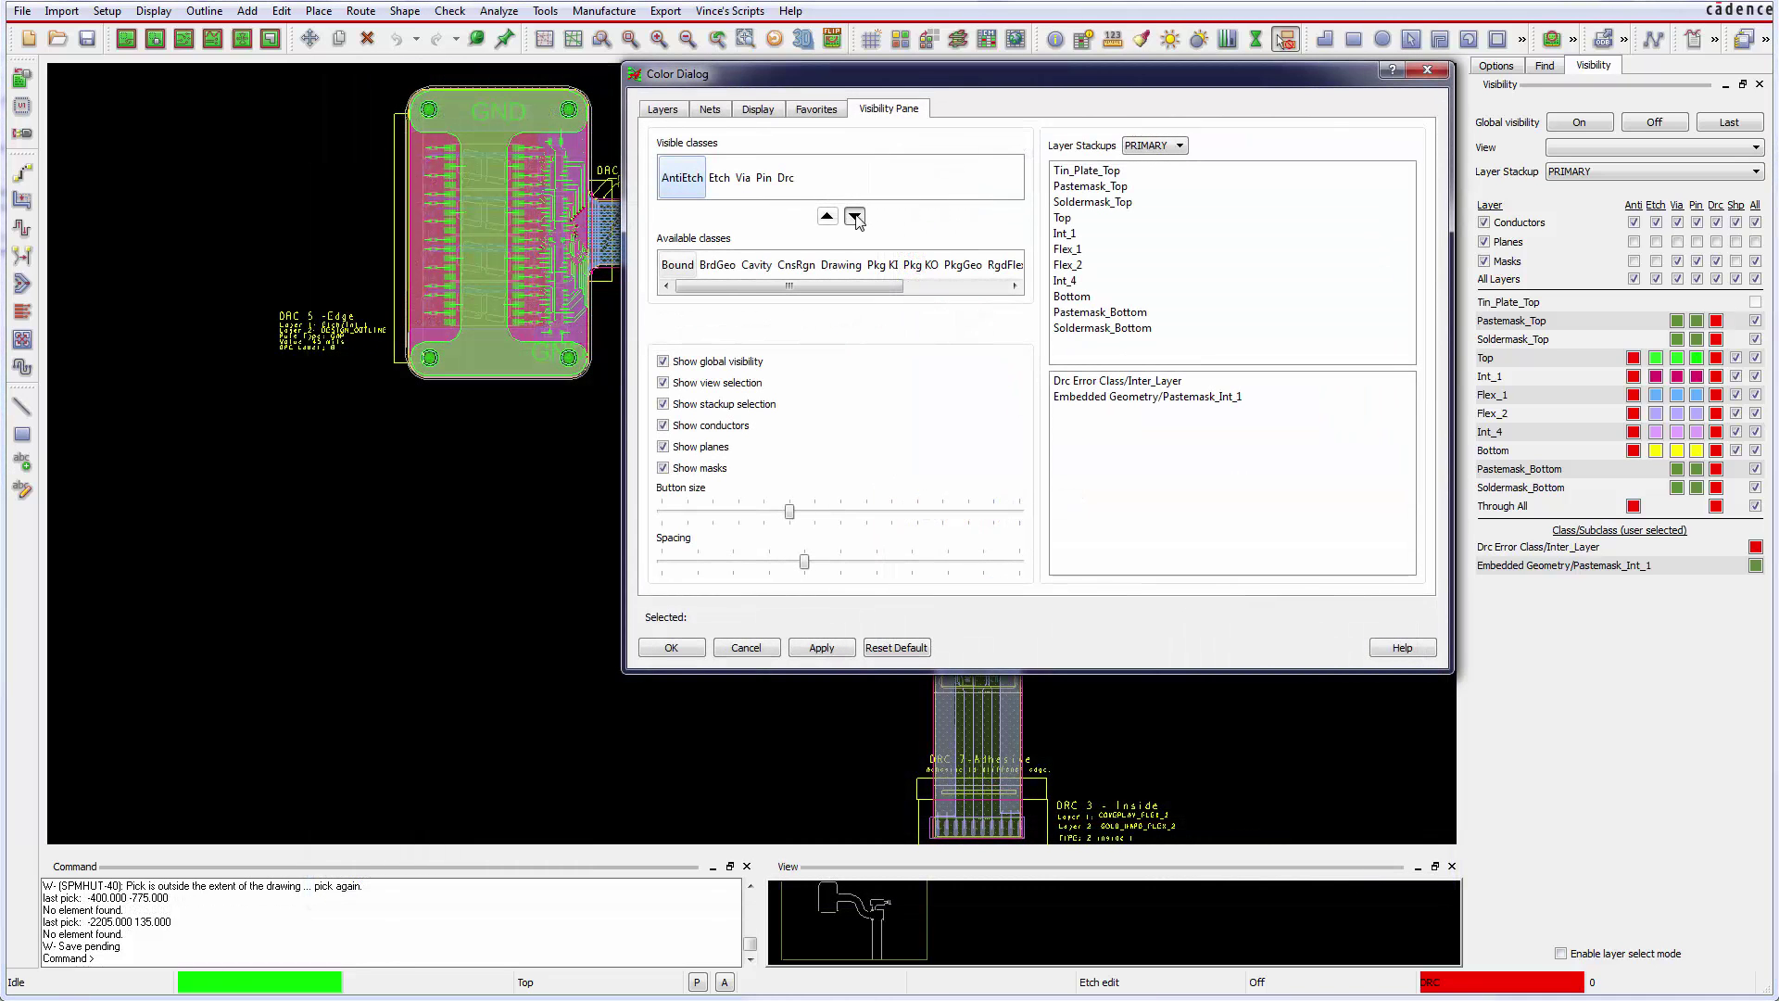
Remove AntiEtch from visible classes and hide the global controls and view/stackup selectors
{"action": "left_click", "coordinate": [855, 216]}
{"action": "left_click", "coordinate": [663, 362]}
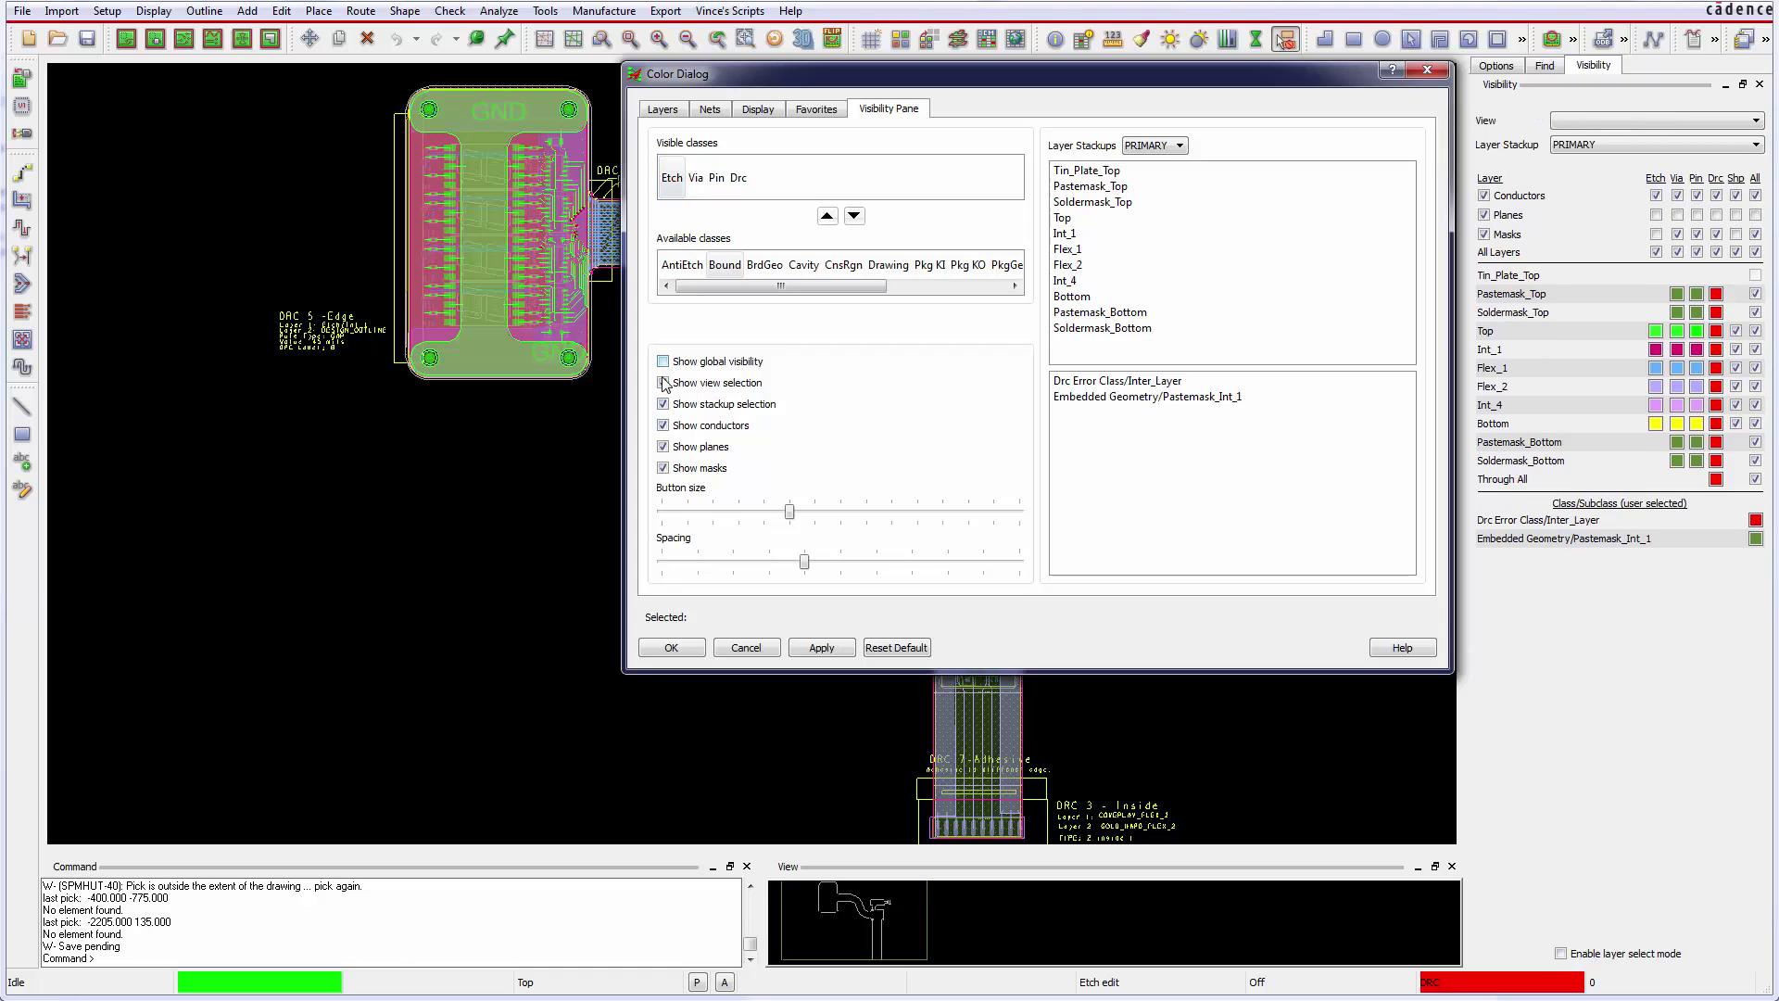
{"action": "left_click", "coordinate": [664, 382]}
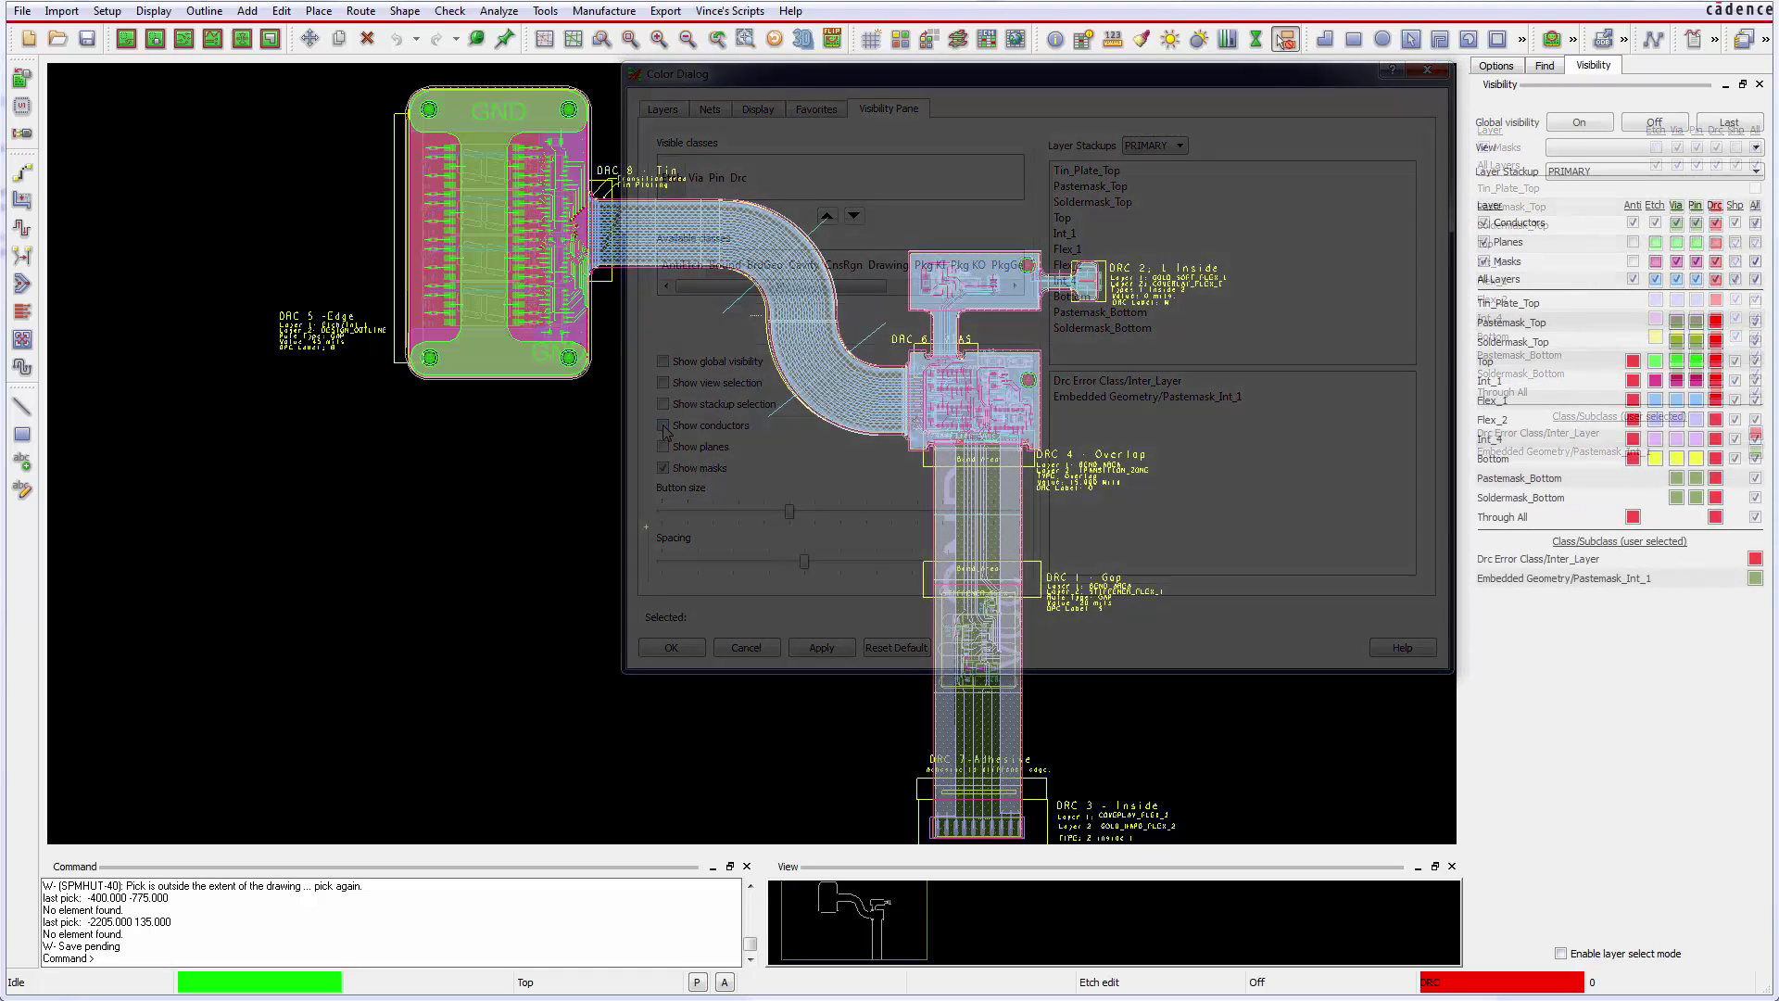
Toggle all layers Off and back to Last twice, then hide the mask layers
{"action": "left_click", "coordinate": [1654, 123]}
{"action": "left_click", "coordinate": [1729, 124]}
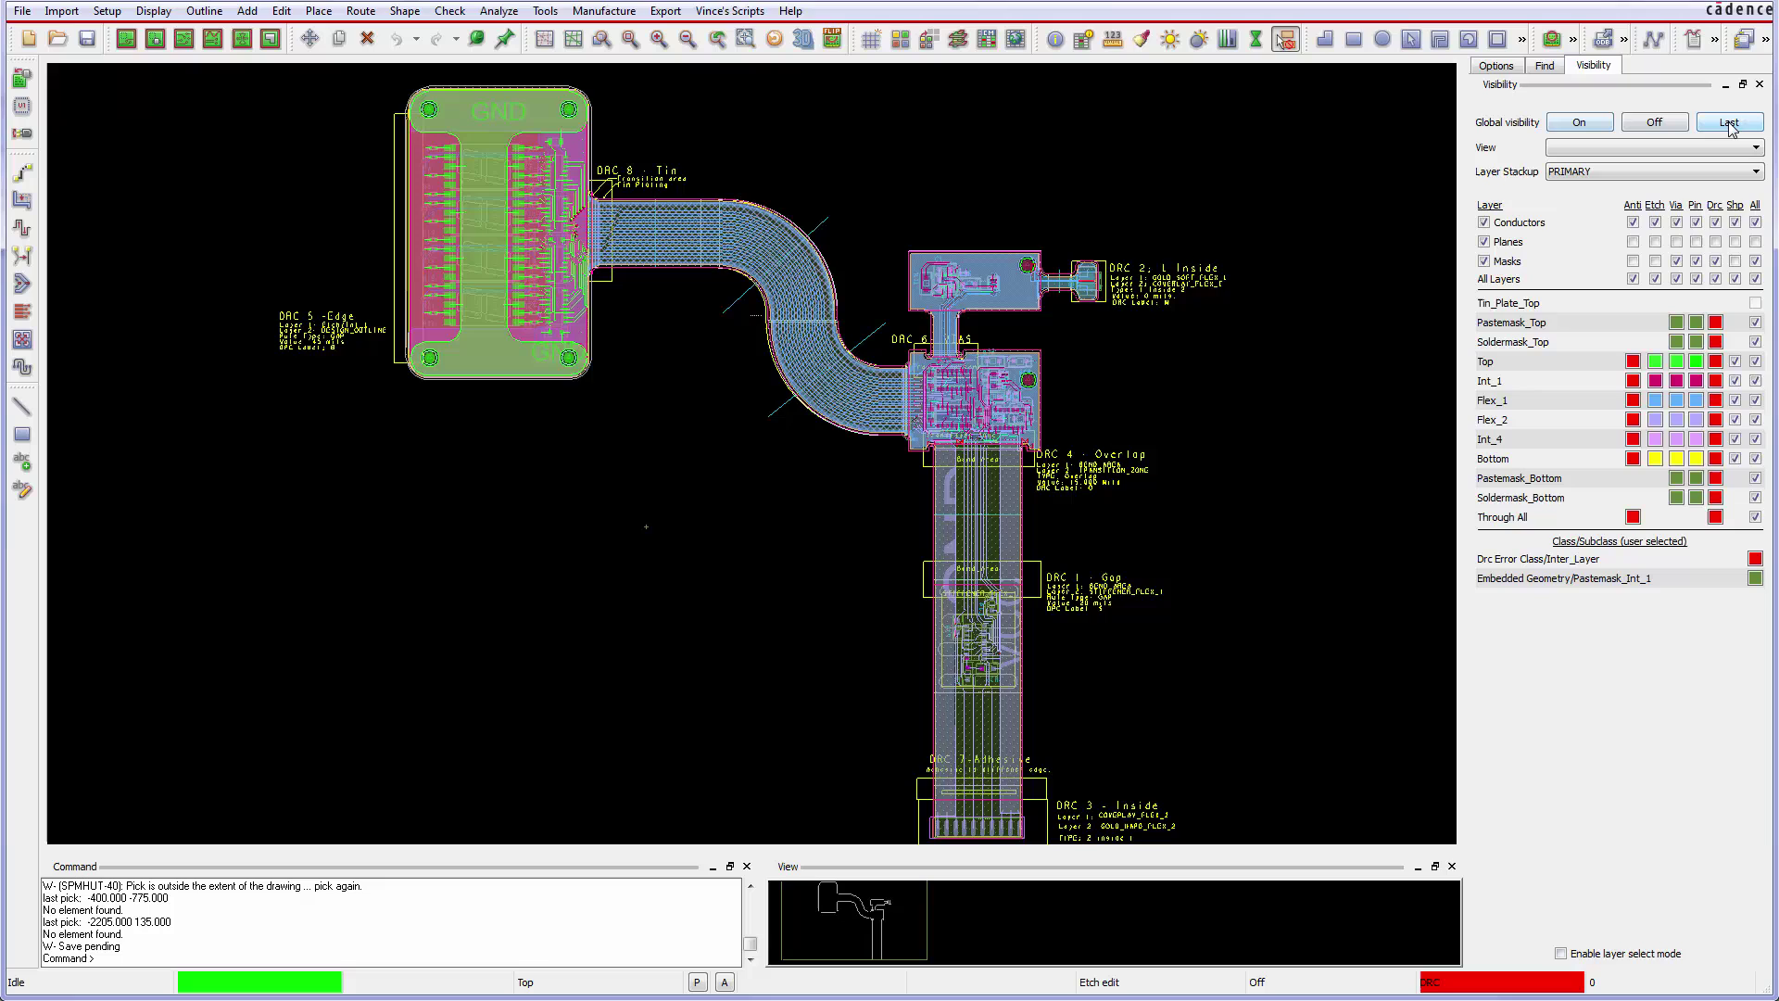
{"action": "left_click", "coordinate": [1654, 123]}
{"action": "left_click", "coordinate": [1729, 122]}
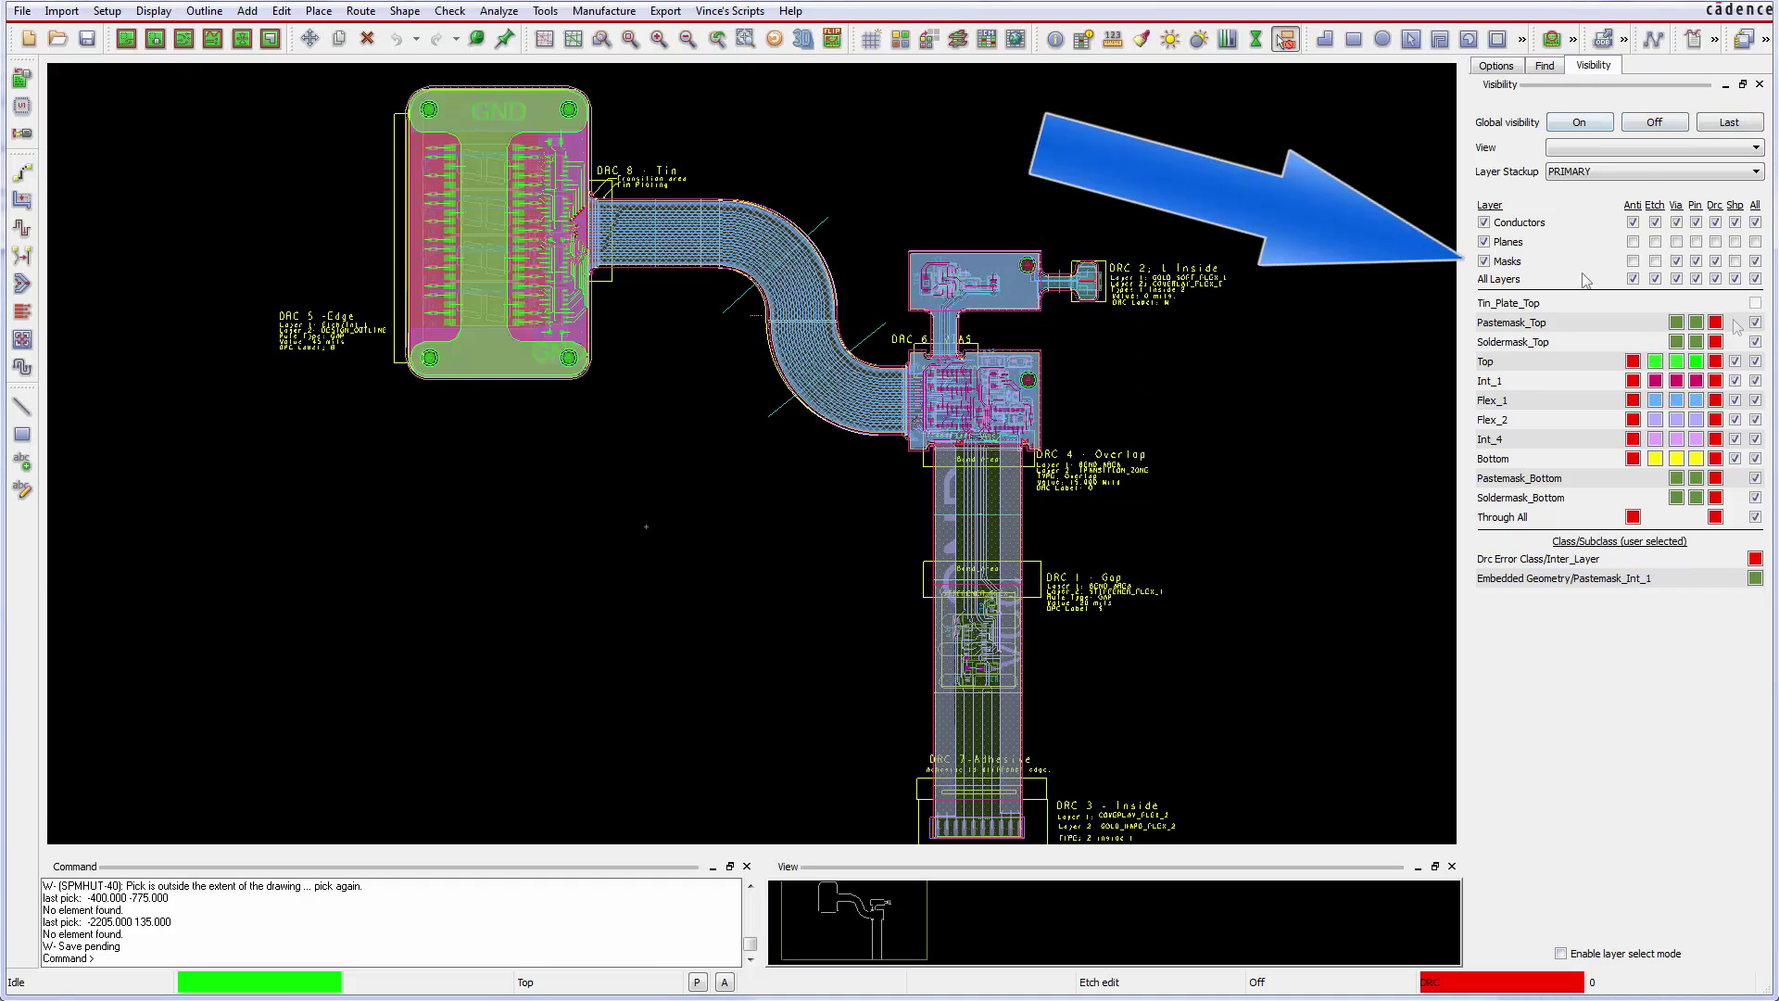
{"action": "left_click", "coordinate": [1484, 261]}
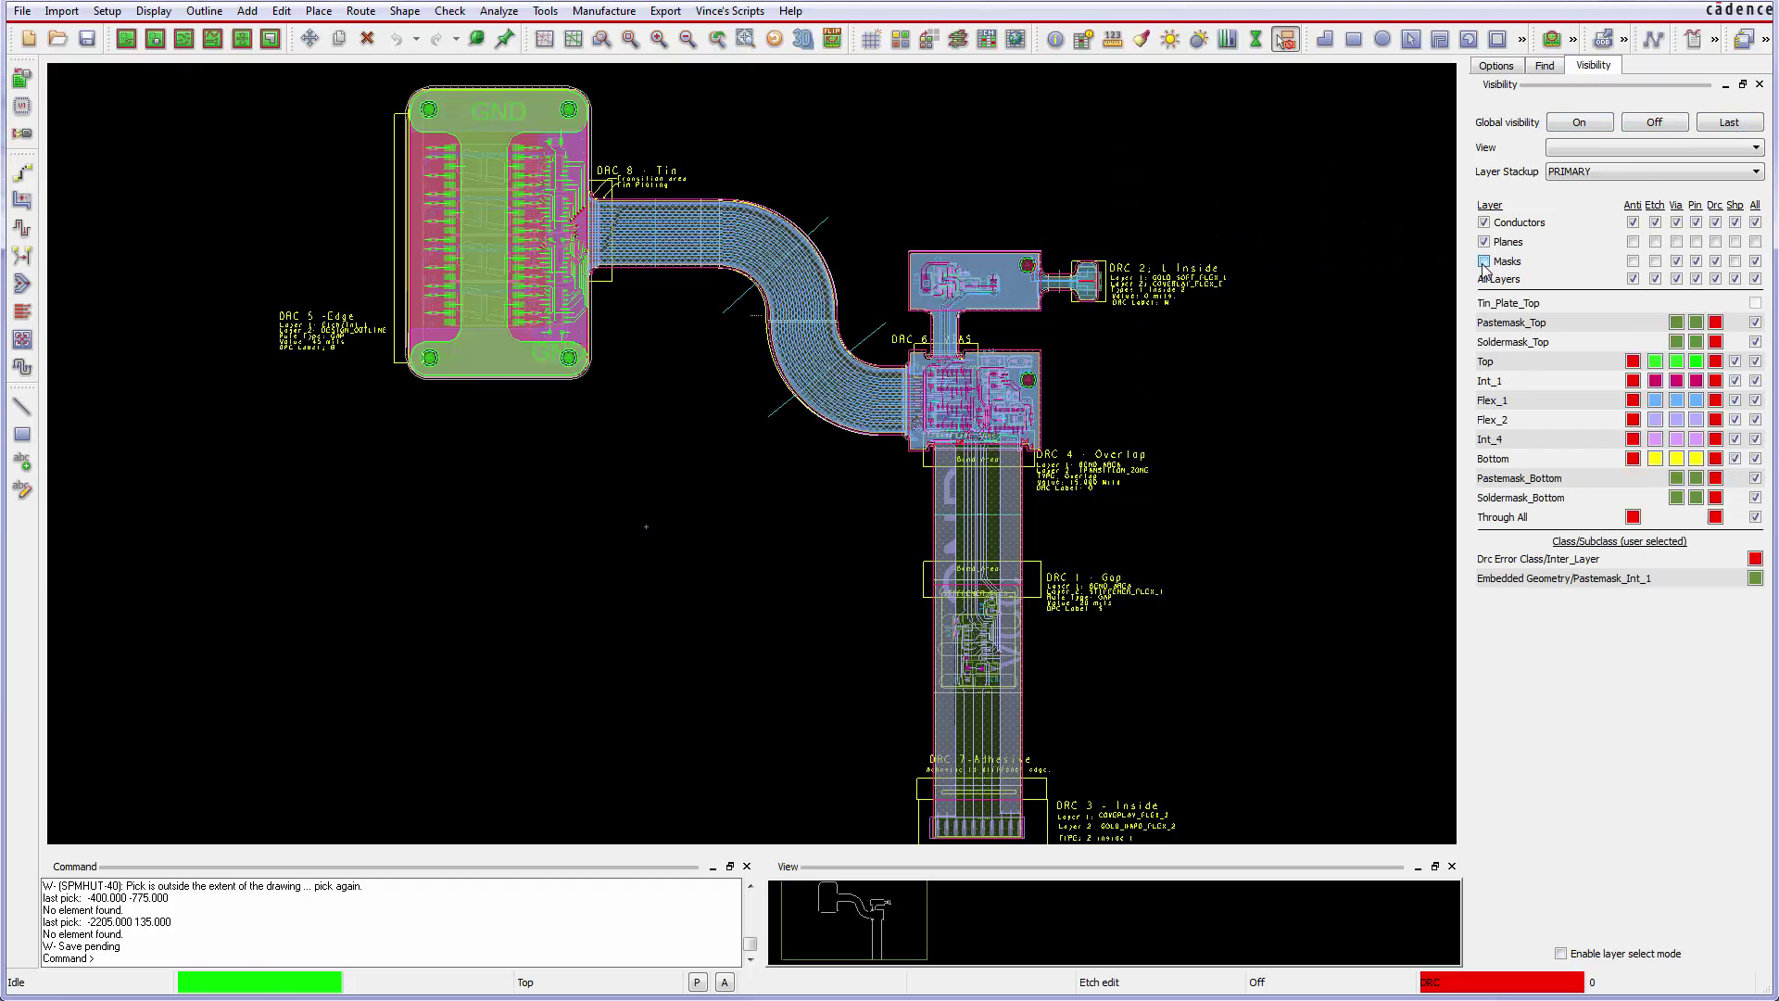
Preview the FLEX-1 and RIGID-2 stackup layers, return to PRIMARY, and shrink the layer buttons
{"action": "left_click", "coordinate": [1724, 172]}
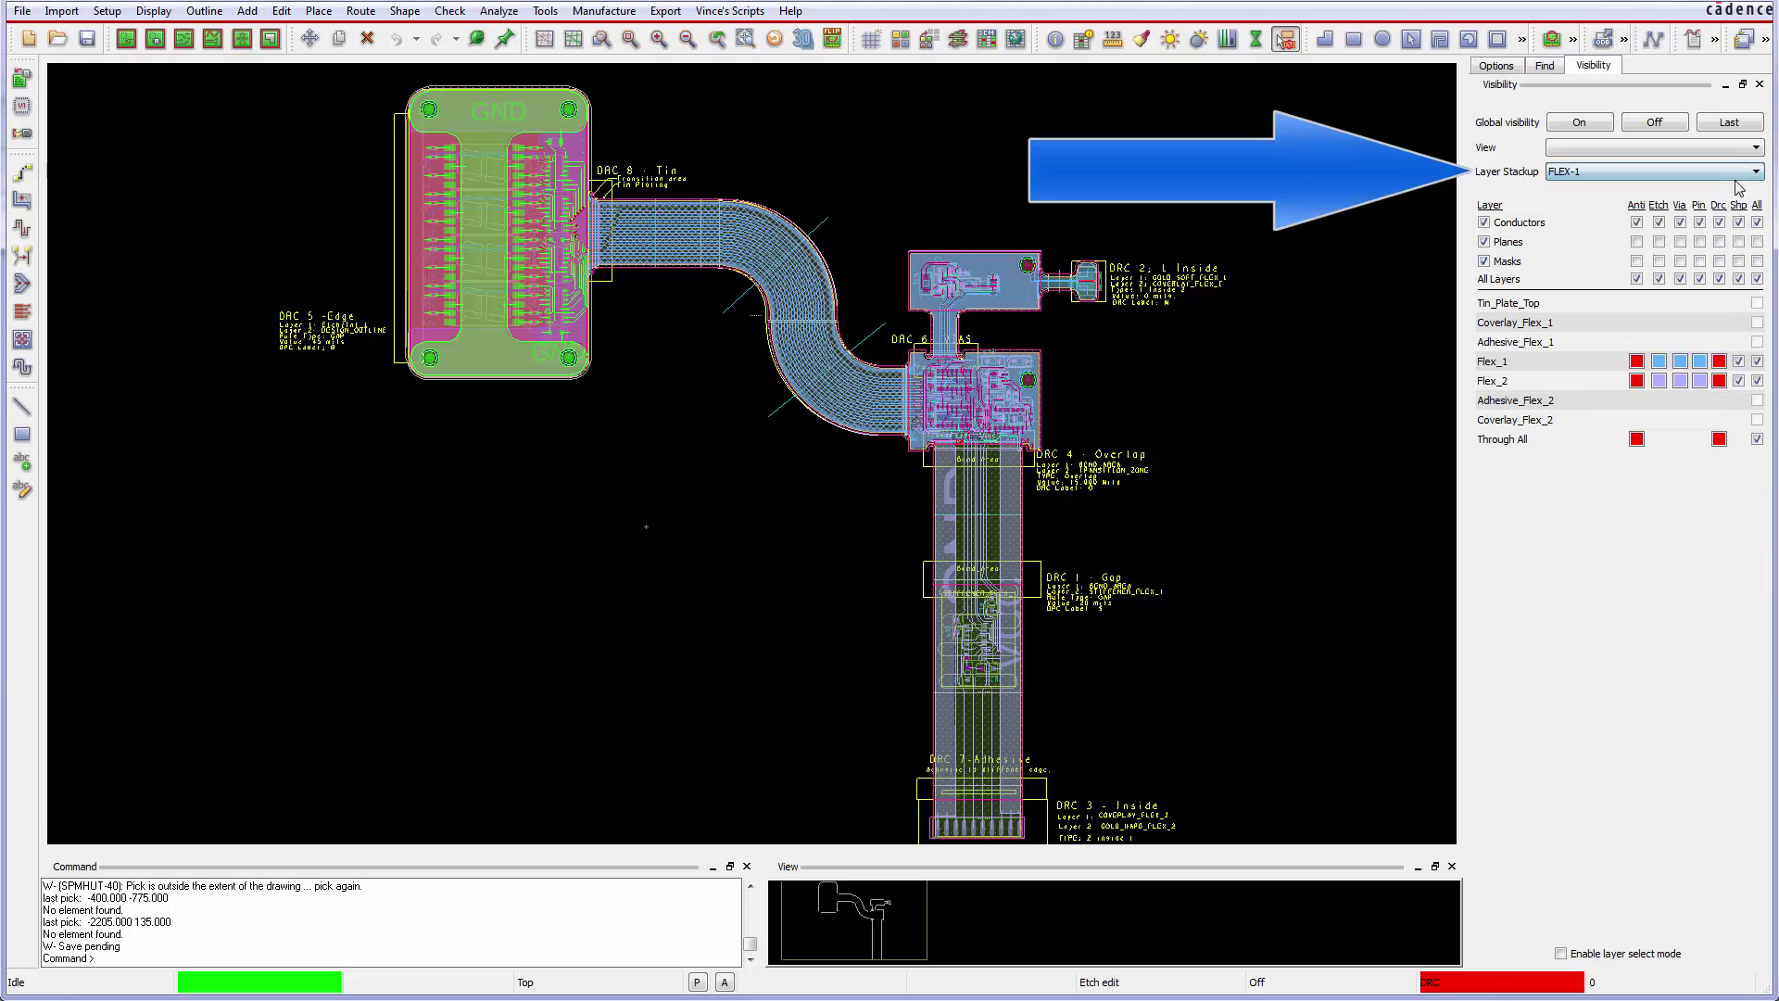
{"action": "left_click", "coordinate": [1723, 172]}
{"action": "left_click", "coordinate": [1724, 212]}
{"action": "left_click", "coordinate": [1723, 171]}
{"action": "left_click", "coordinate": [1714, 247]}
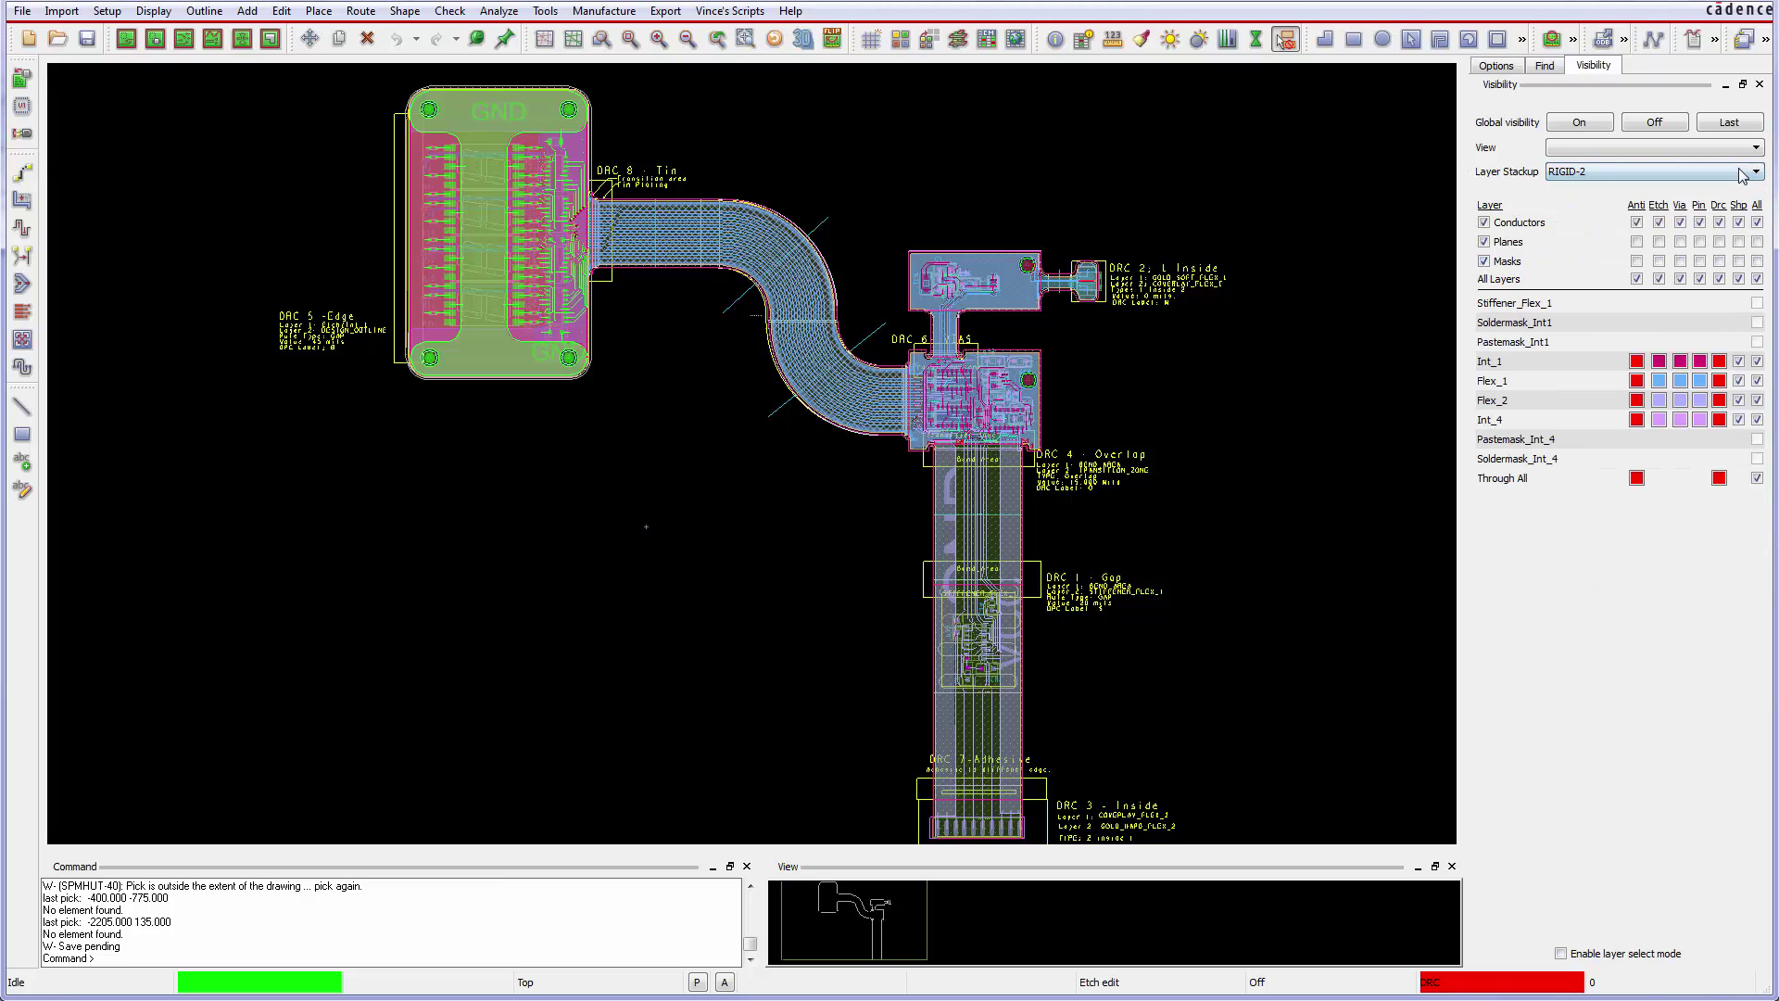
{"action": "left_click", "coordinate": [1709, 171]}
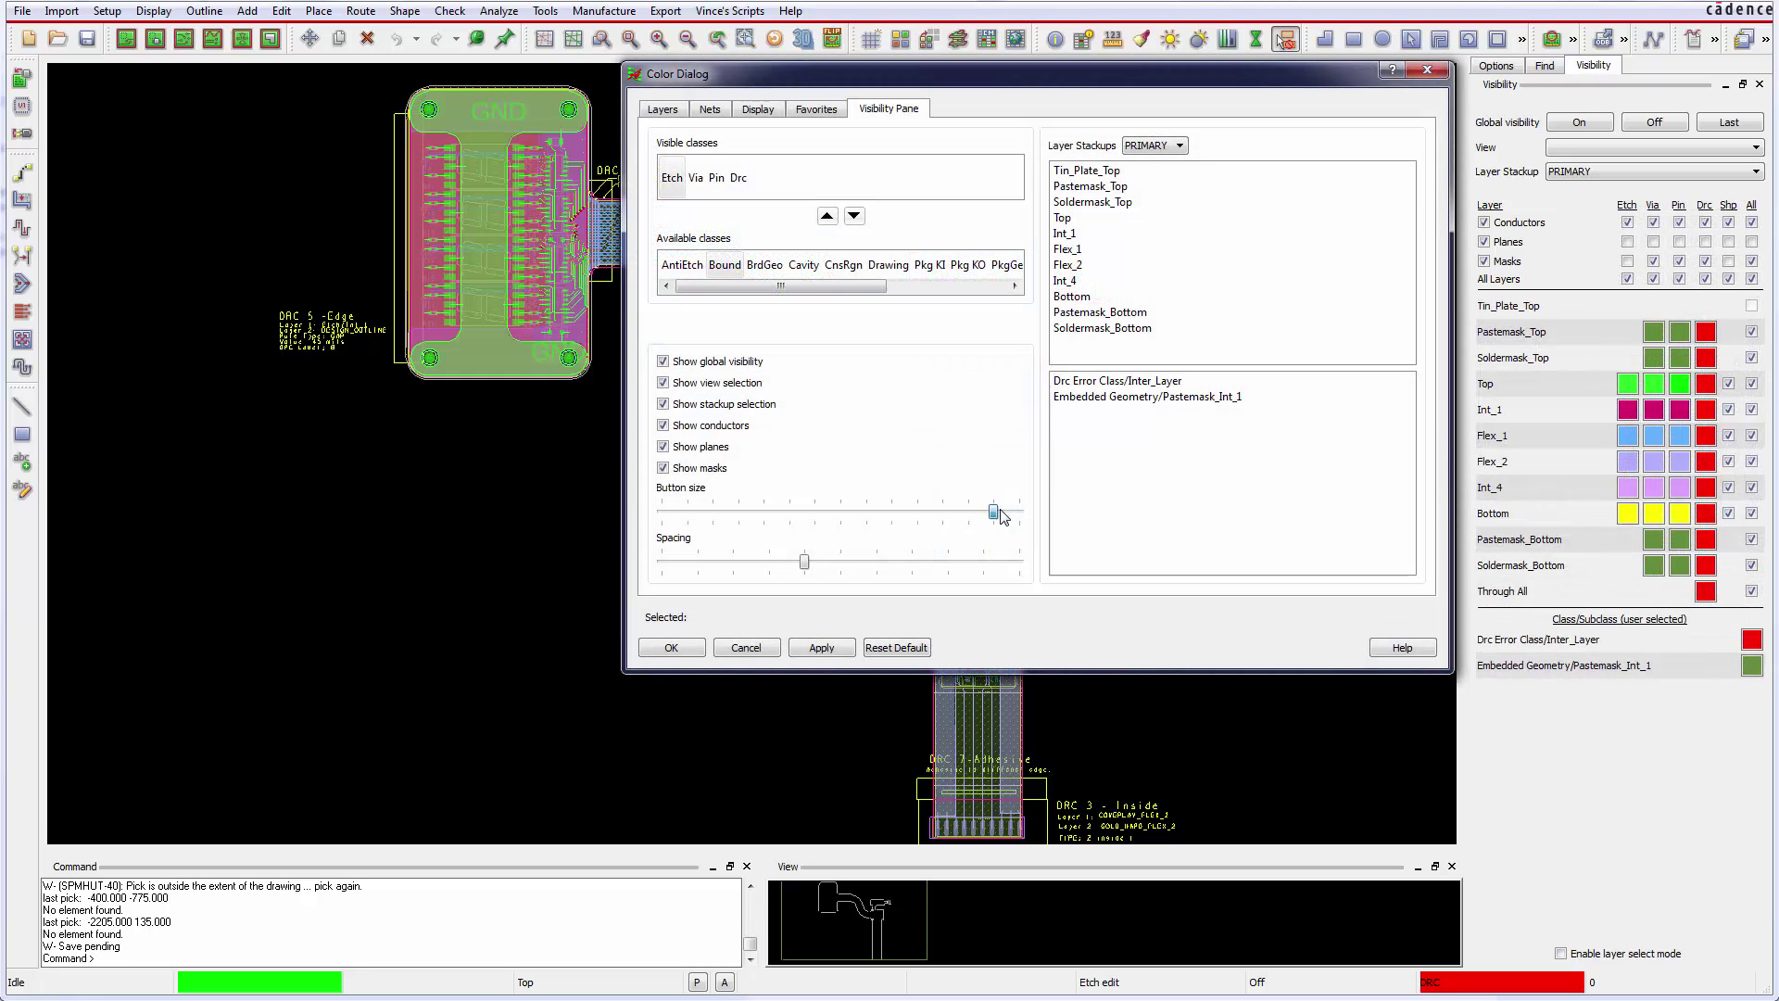
{"action": "mouse_move", "coordinate": [999, 512]}
{"action": "left_mouse_down"}
{"action": "mouse_move", "coordinate": [814, 512]}
{"action": "mouse_move", "coordinate": [1010, 561]}
{"action": "mouse_move", "coordinate": [964, 563]}
{"action": "left_mouse_up"}
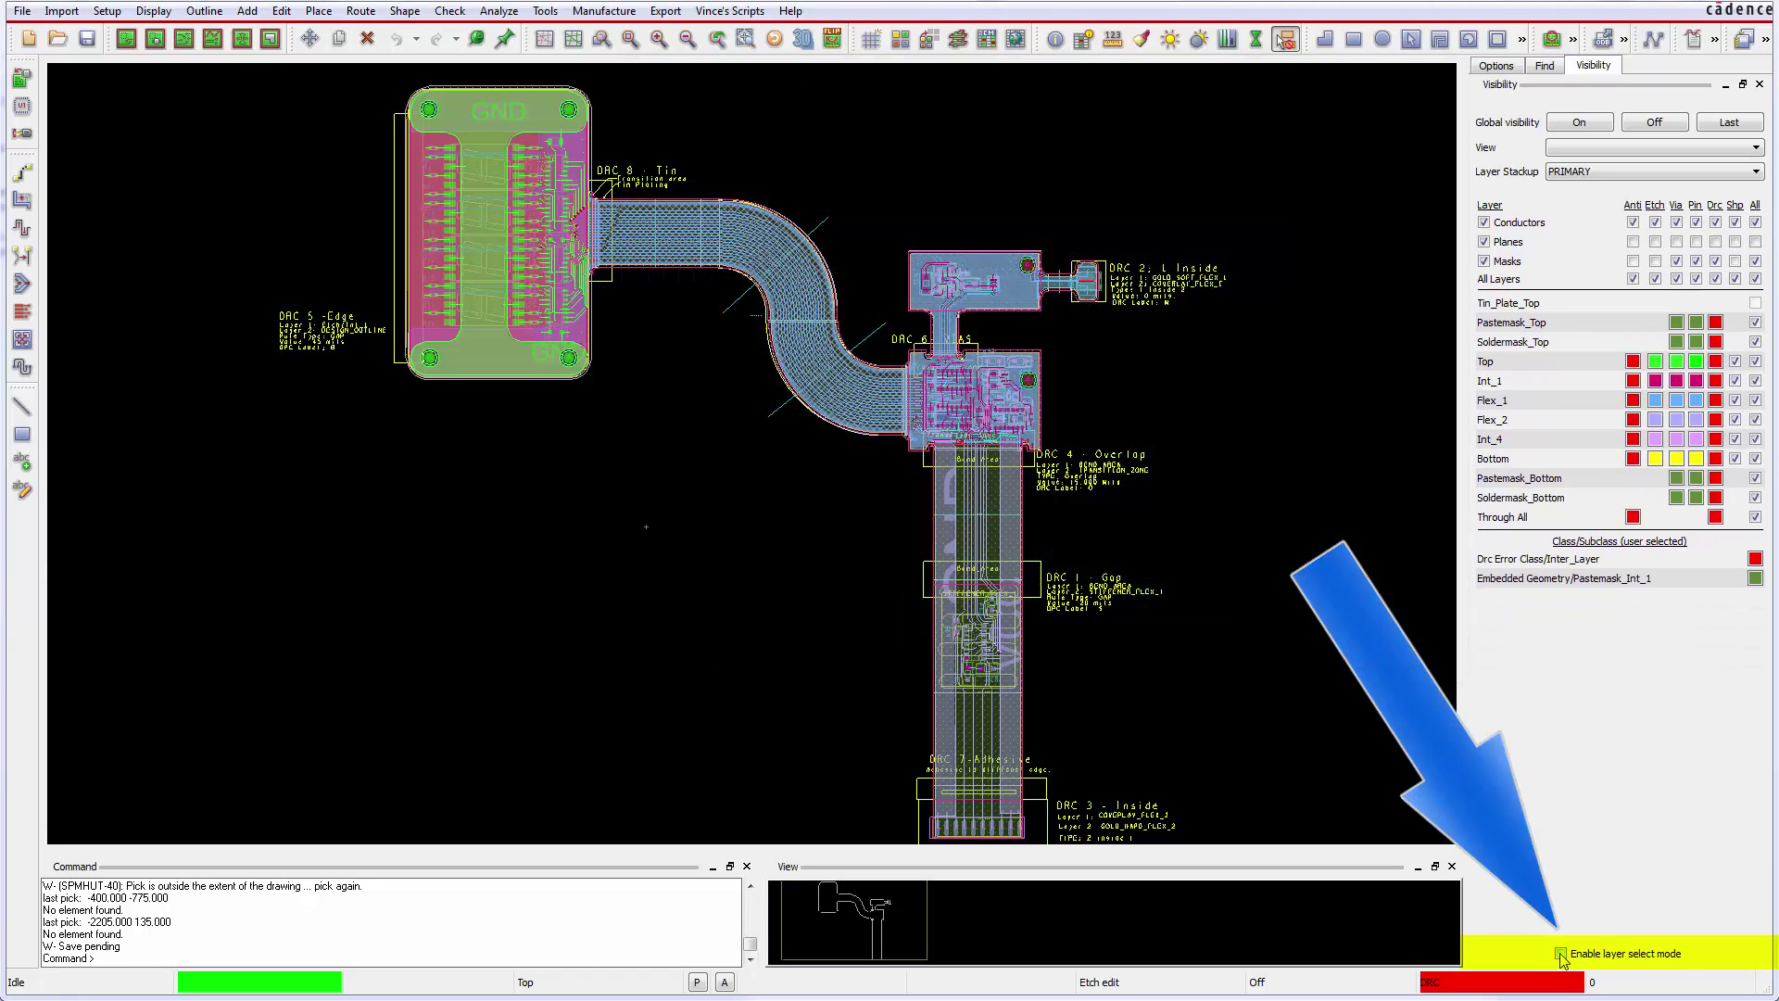
Enable layer select mode and make Top the active layer
{"action": "left_click", "coordinate": [1562, 955]}
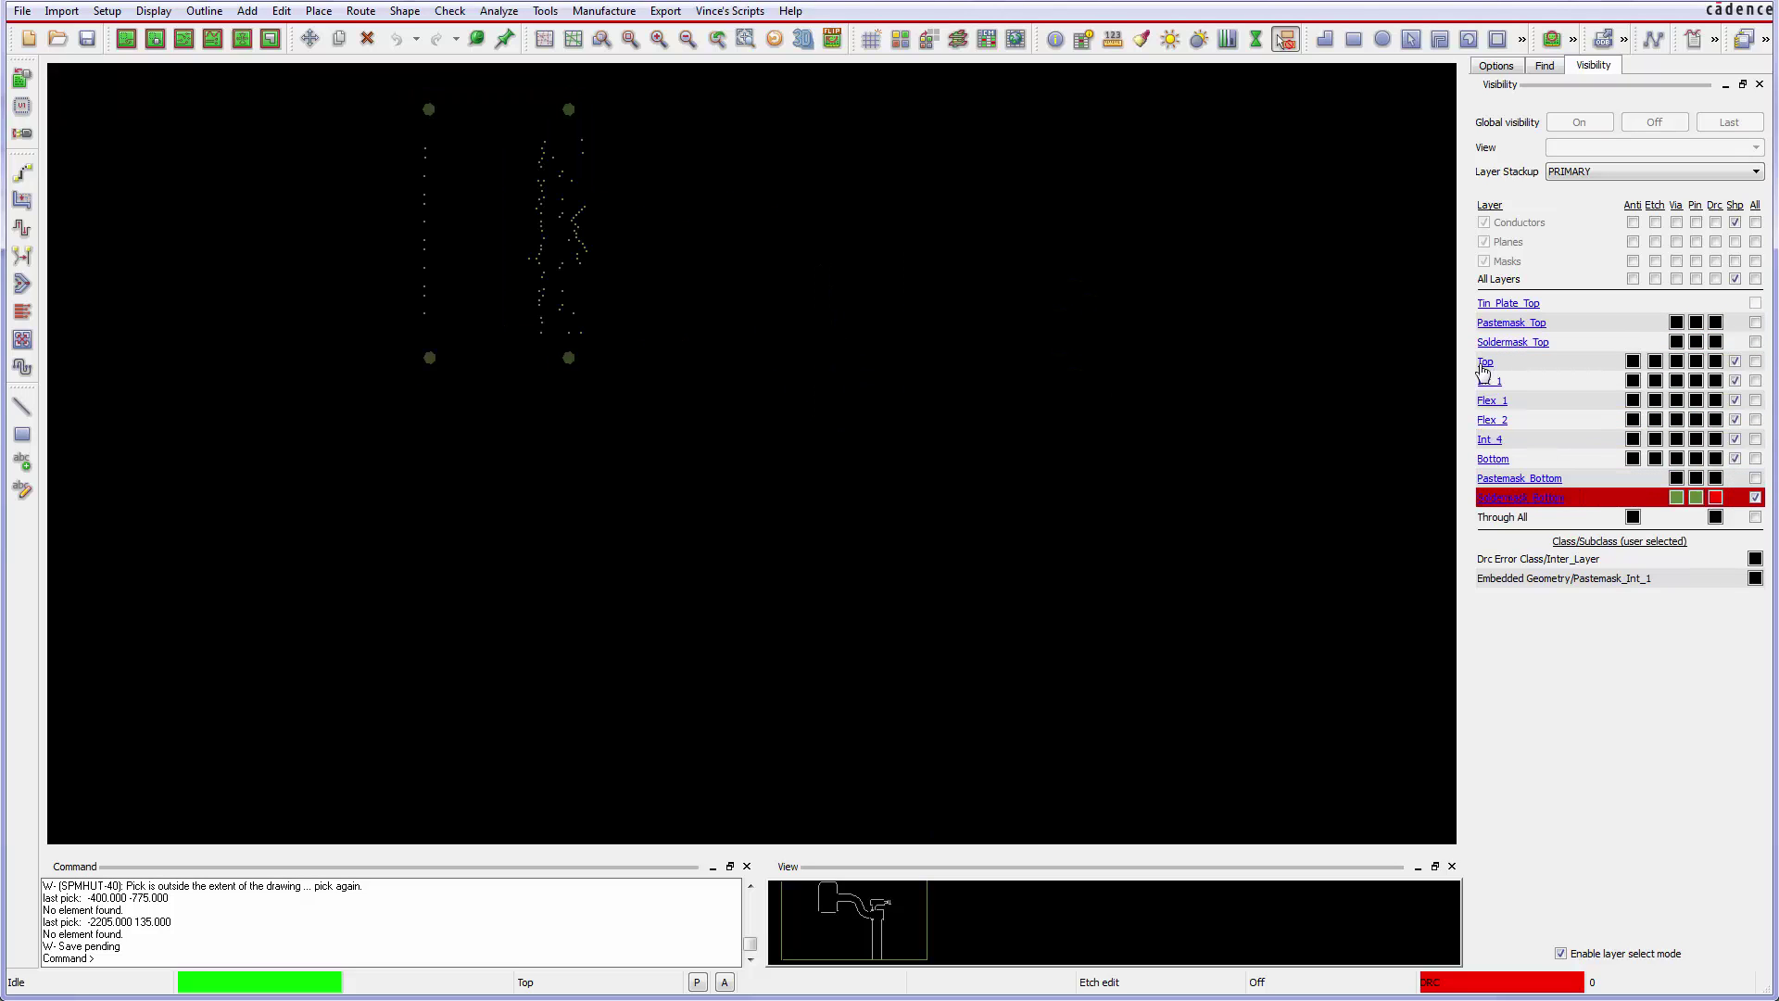
{"action": "left_click", "coordinate": [1484, 366]}
{"action": "left_click", "coordinate": [271, 40]}
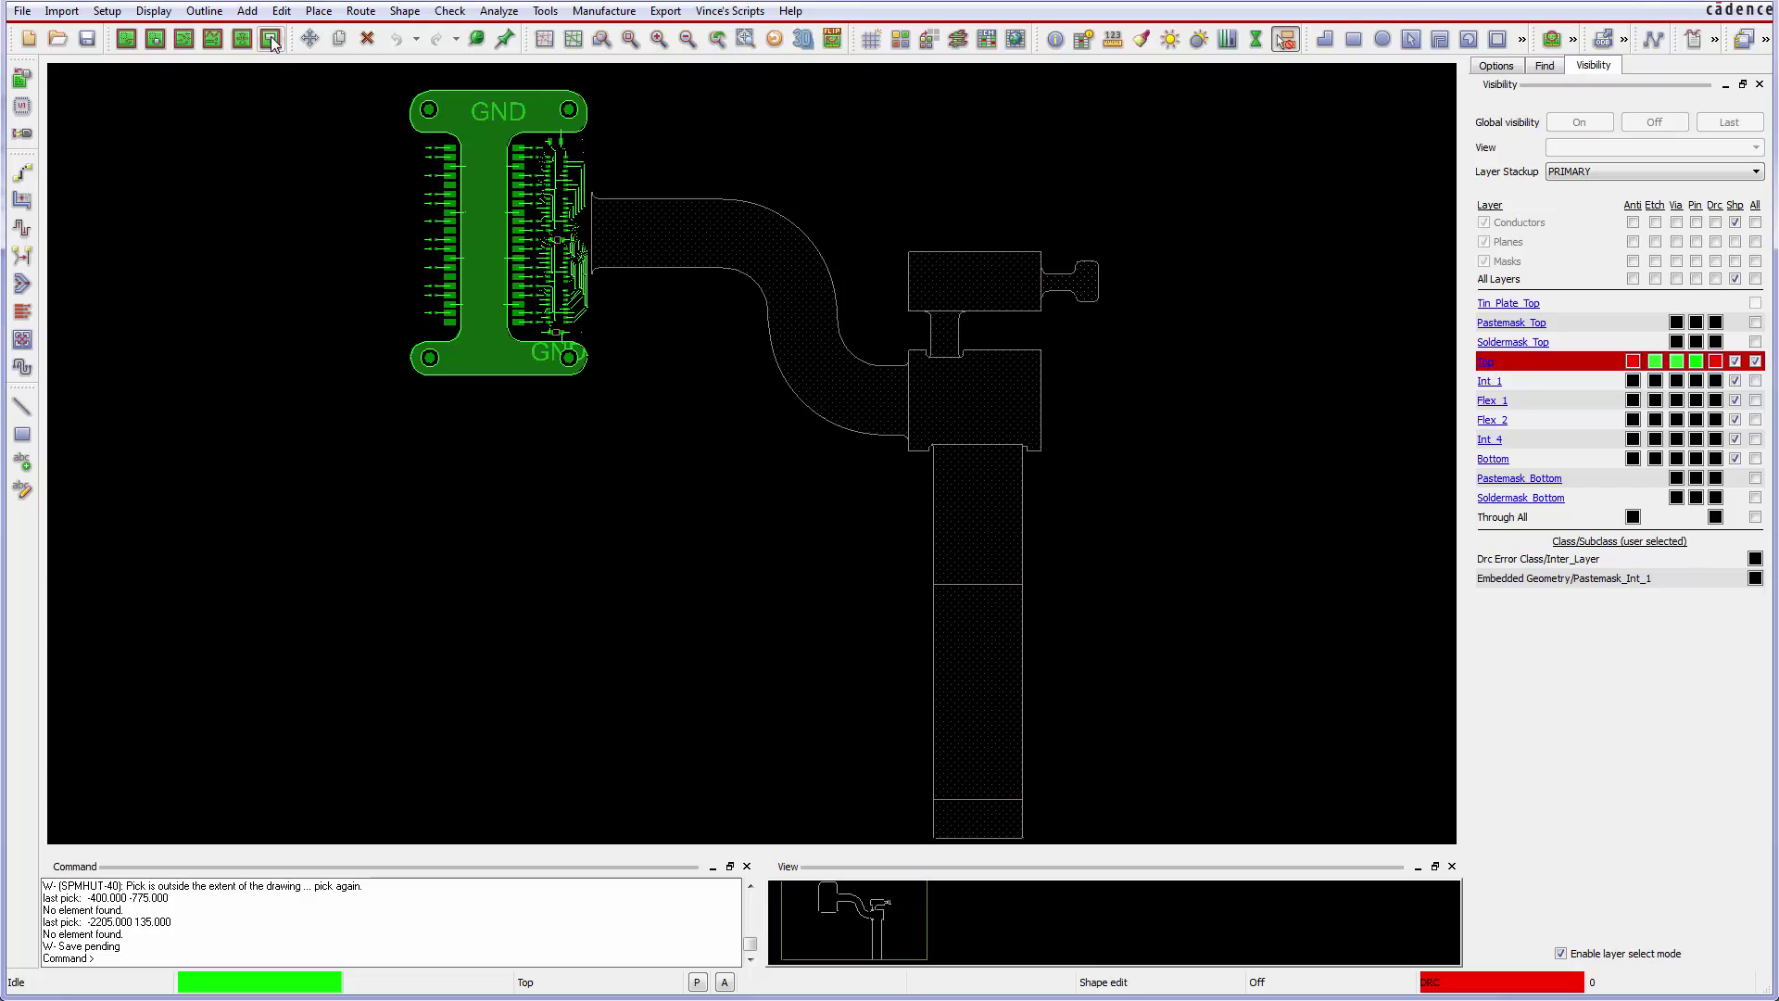
In the Color dialog, turn on Board geometry Design_Outline and Cutout, then apply with OK
{"action": "right_click", "coordinate": [484, 151]}
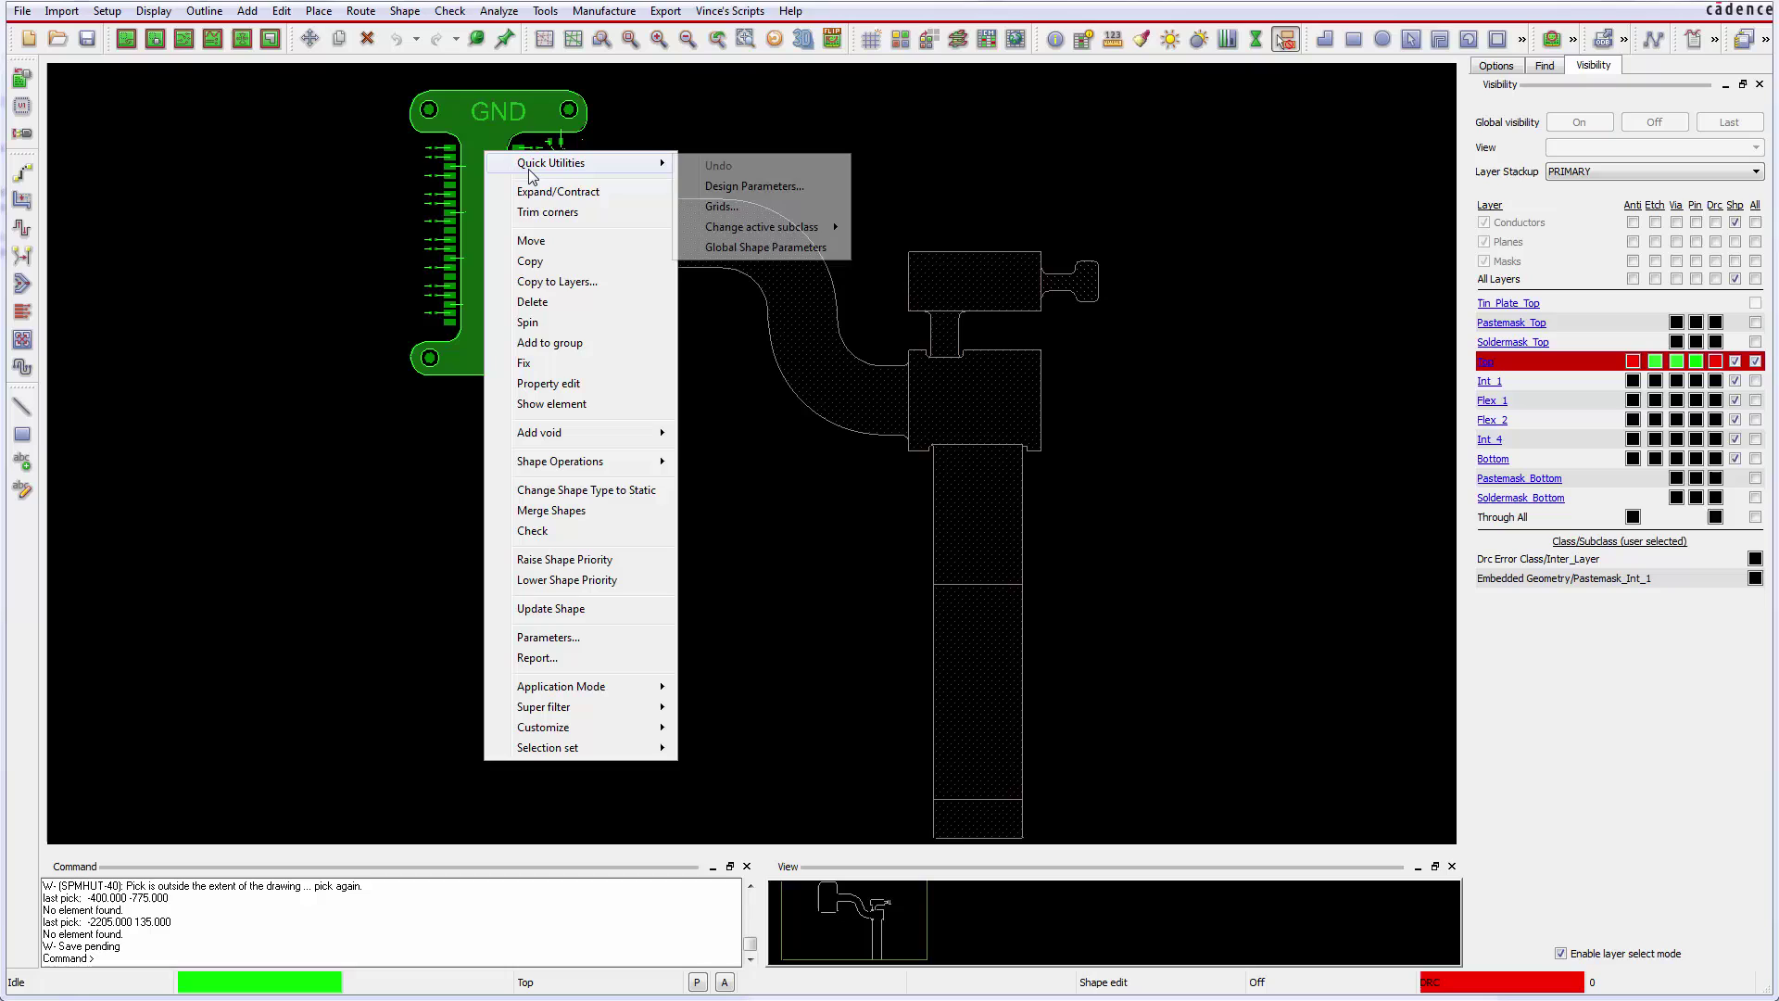
{"action": "mouse_move", "coordinate": [552, 163]}
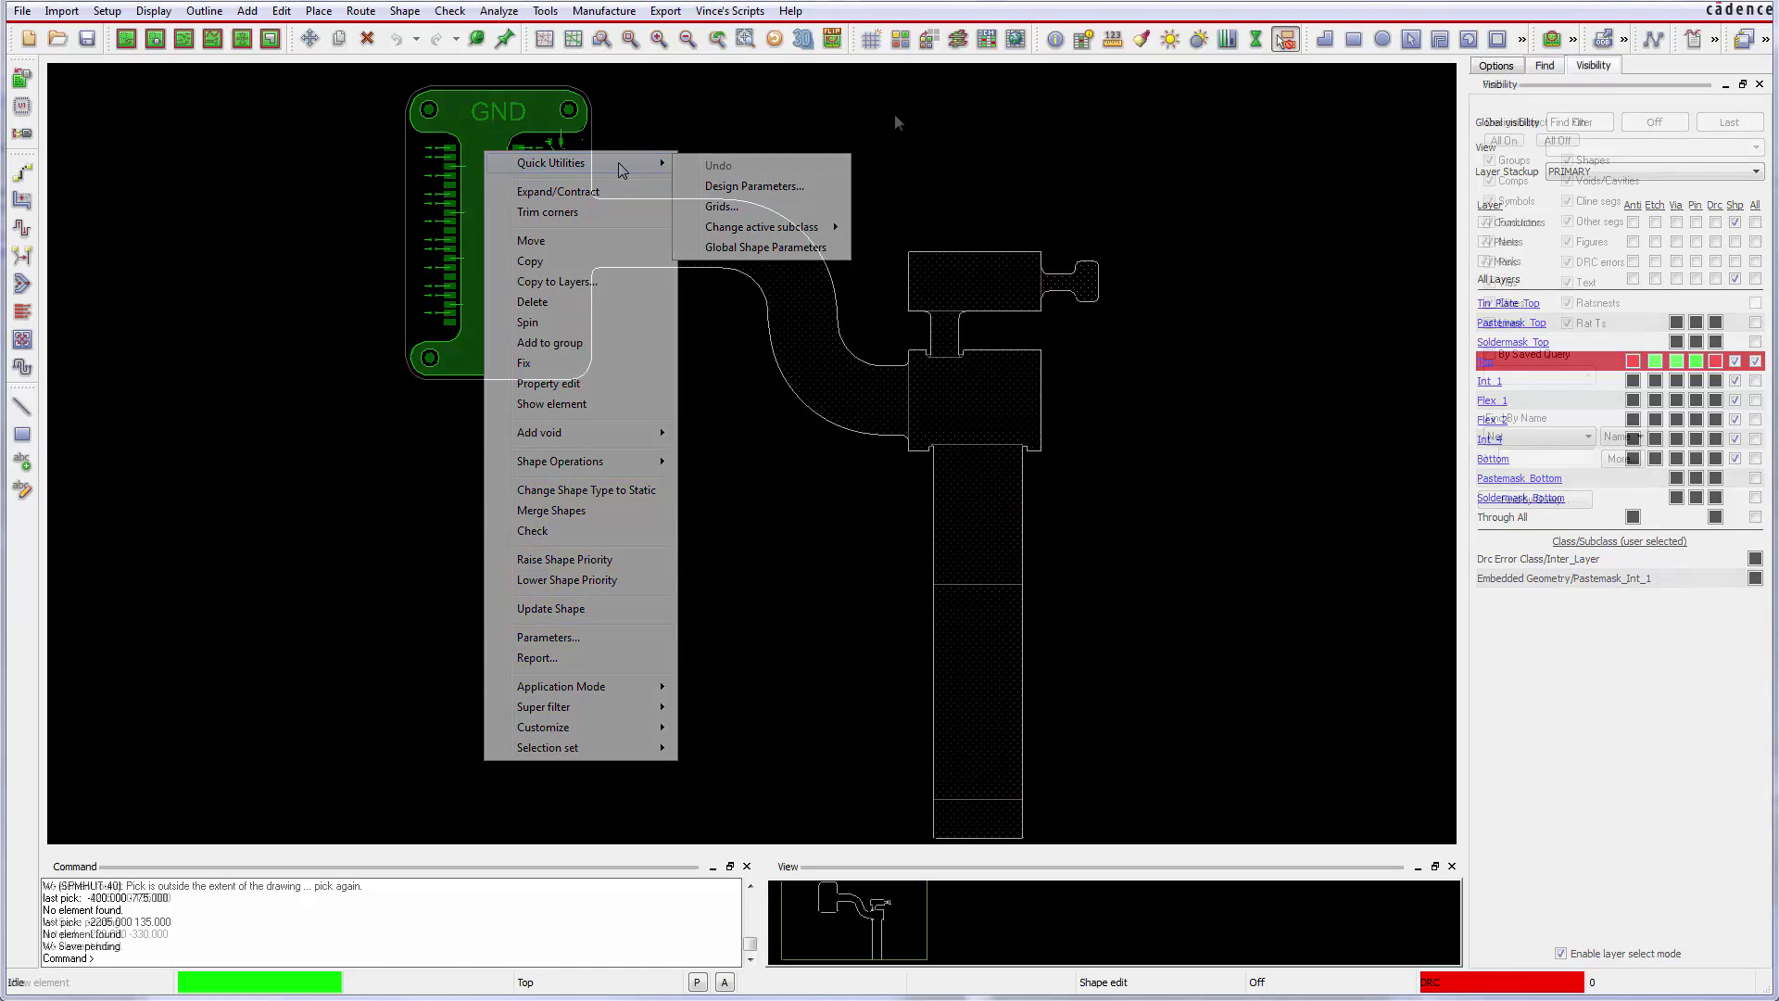
{"action": "left_click", "coordinate": [900, 38]}
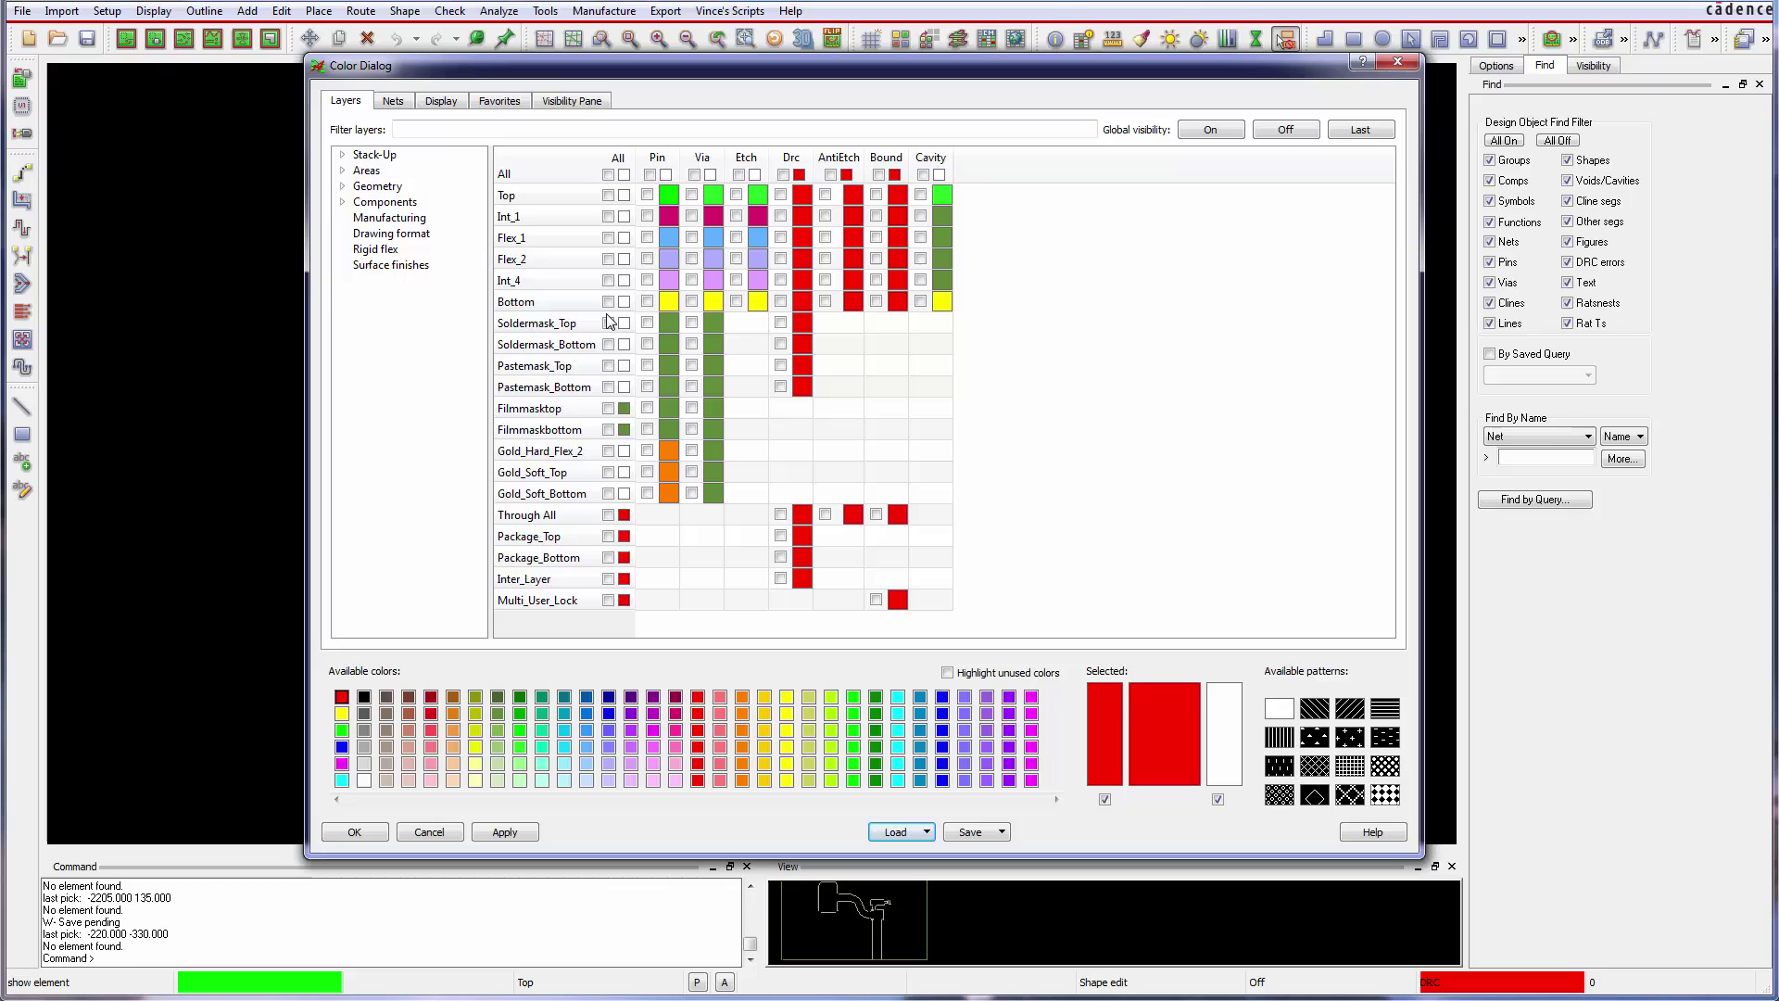
{"action": "left_click", "coordinate": [343, 187]}
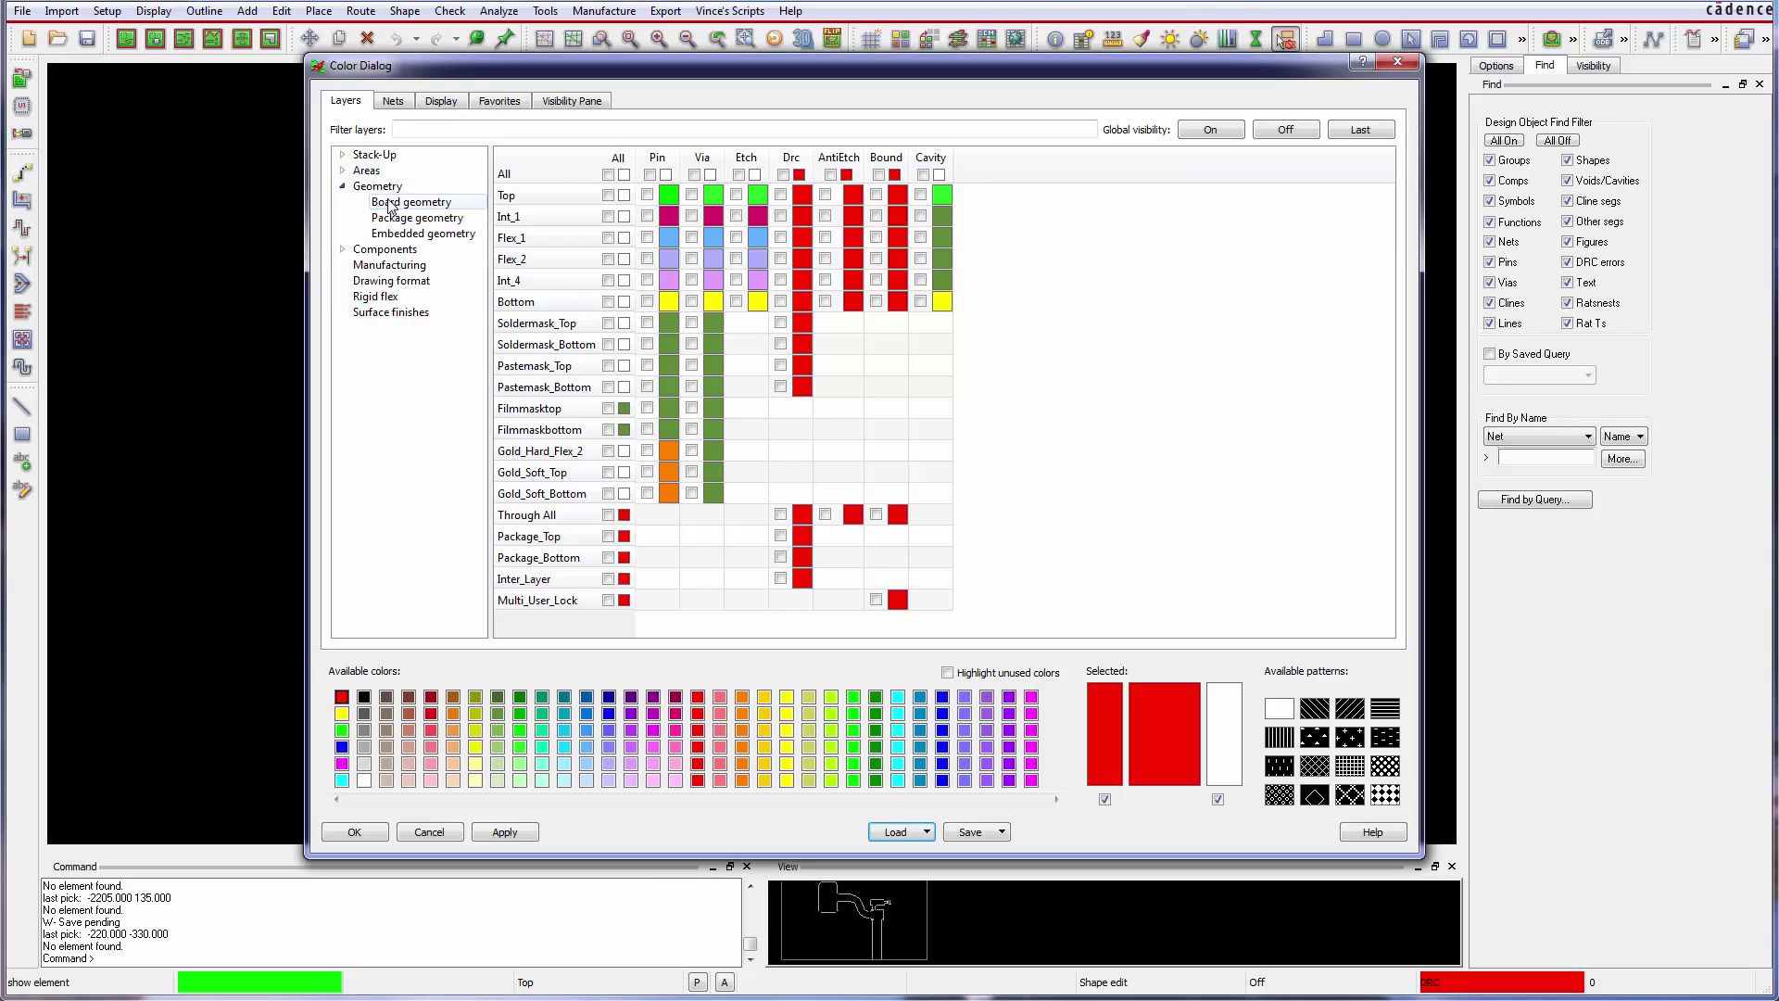
{"action": "left_click", "coordinate": [390, 203]}
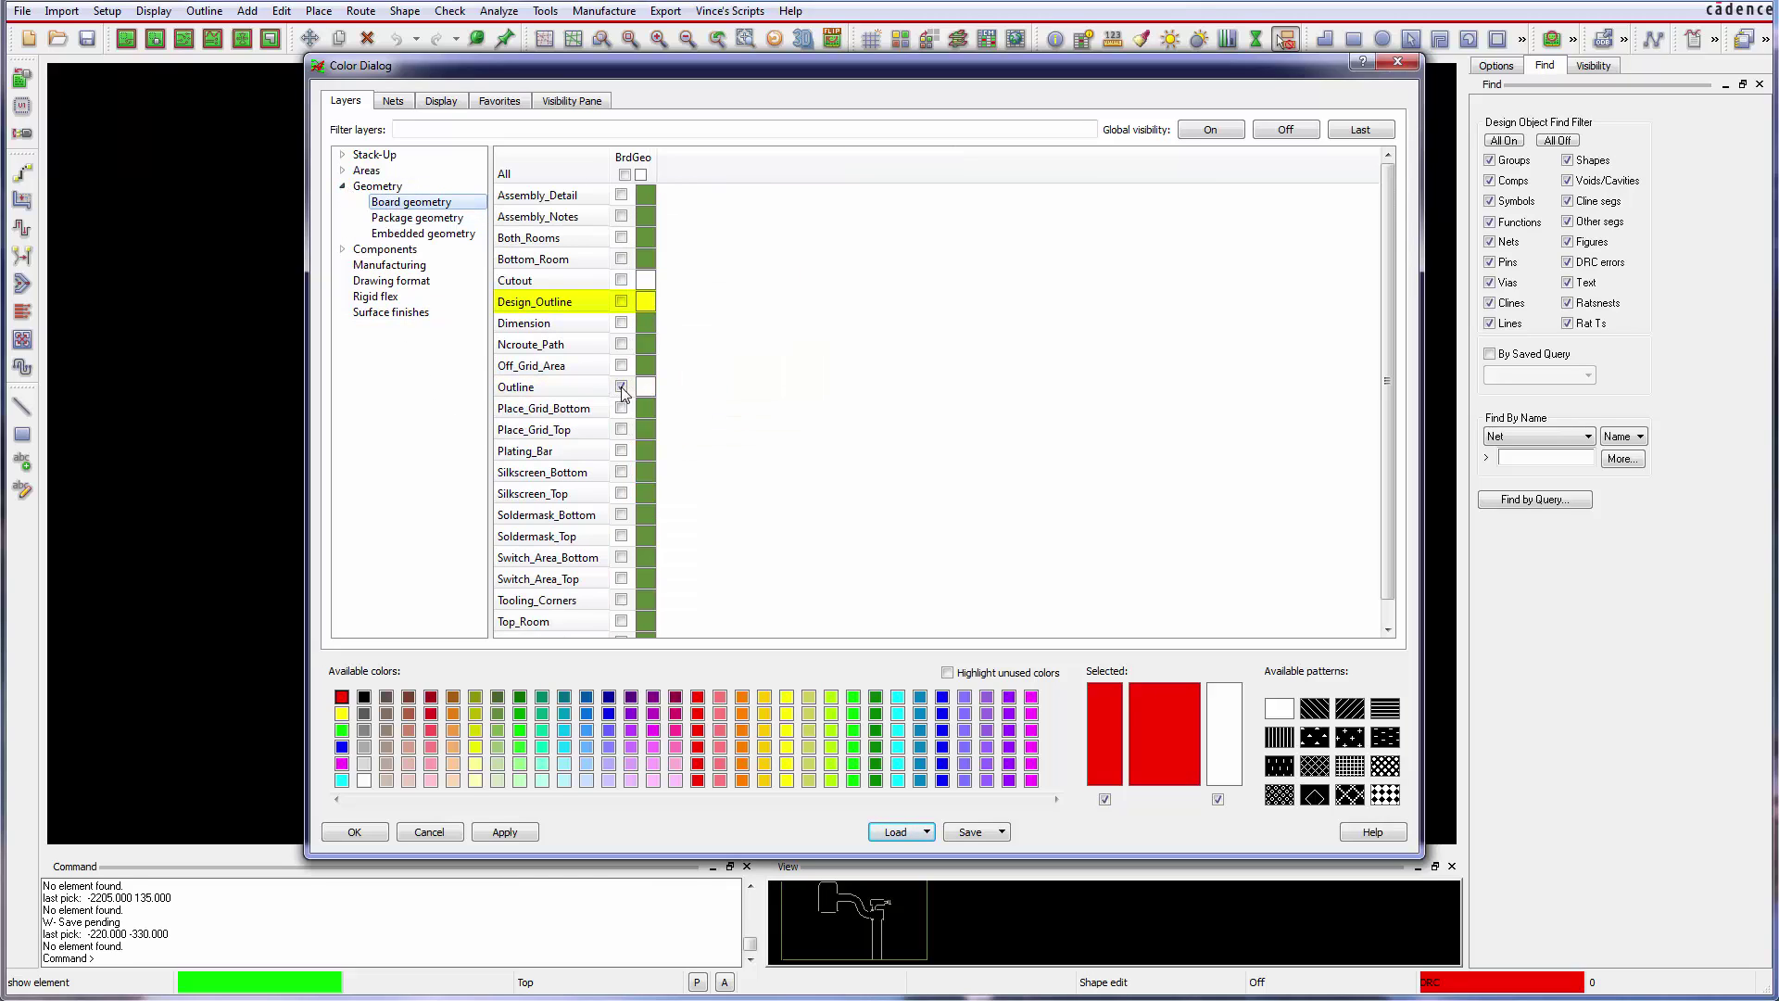
{"action": "left_click", "coordinate": [621, 302]}
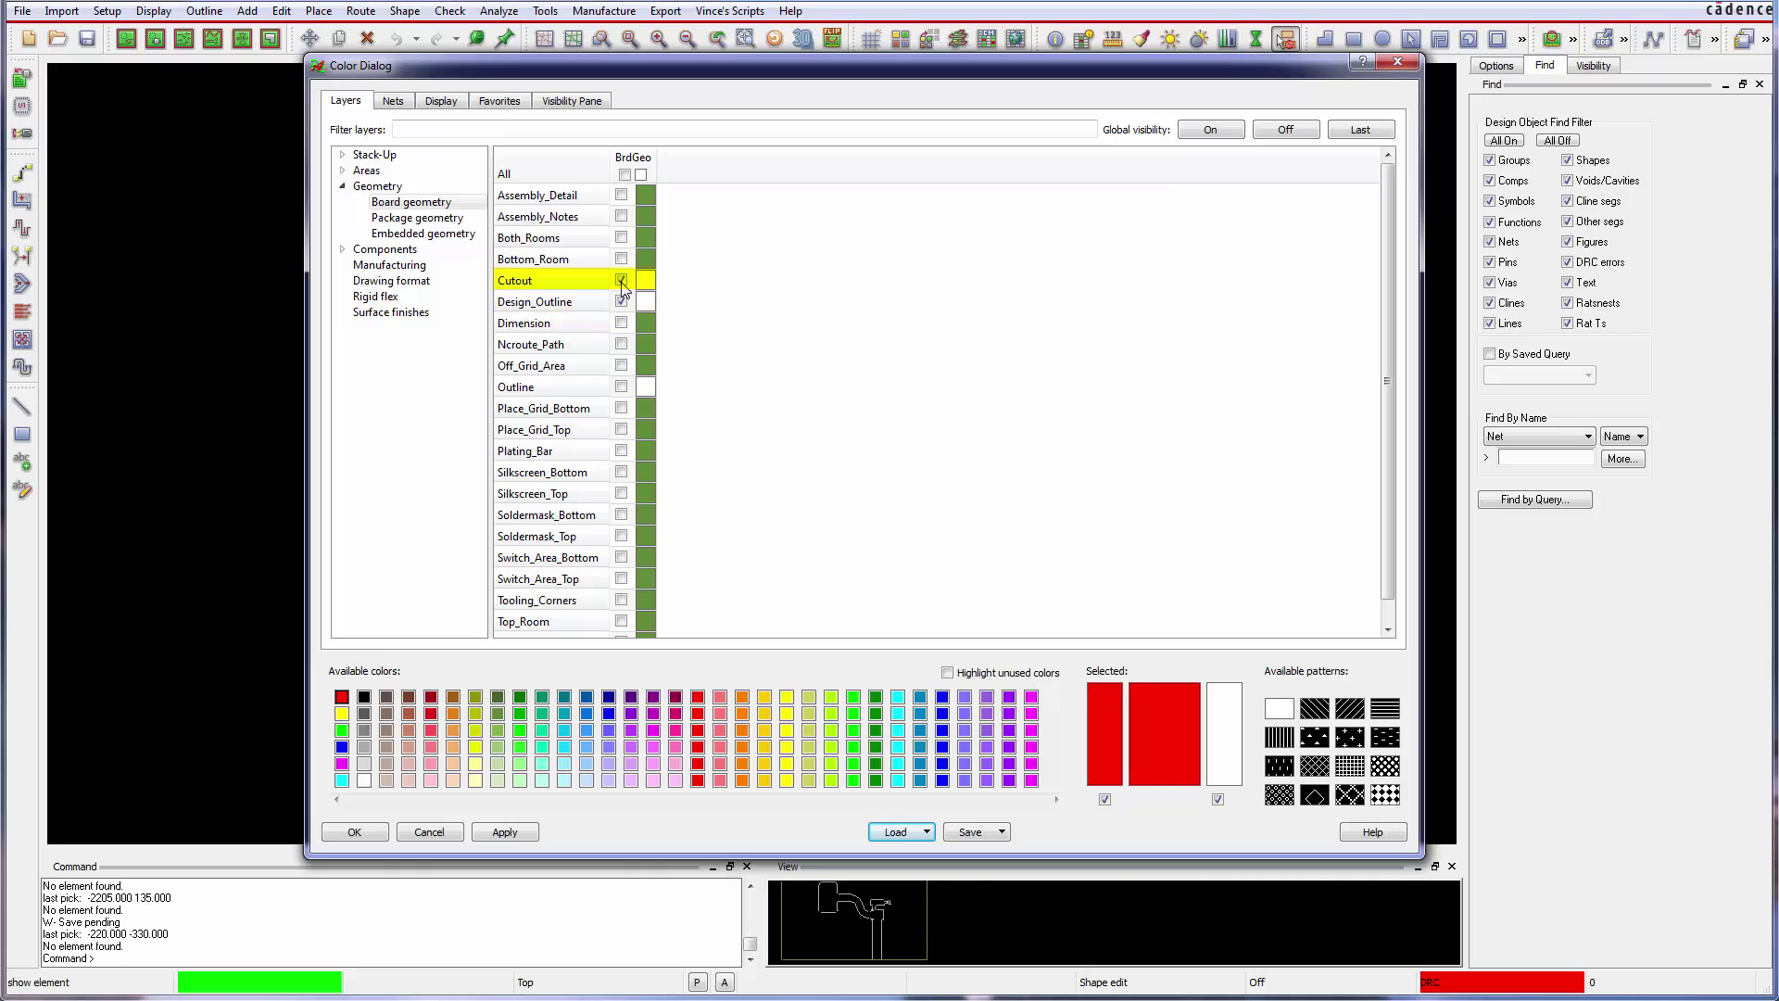
{"action": "left_click", "coordinate": [355, 834]}
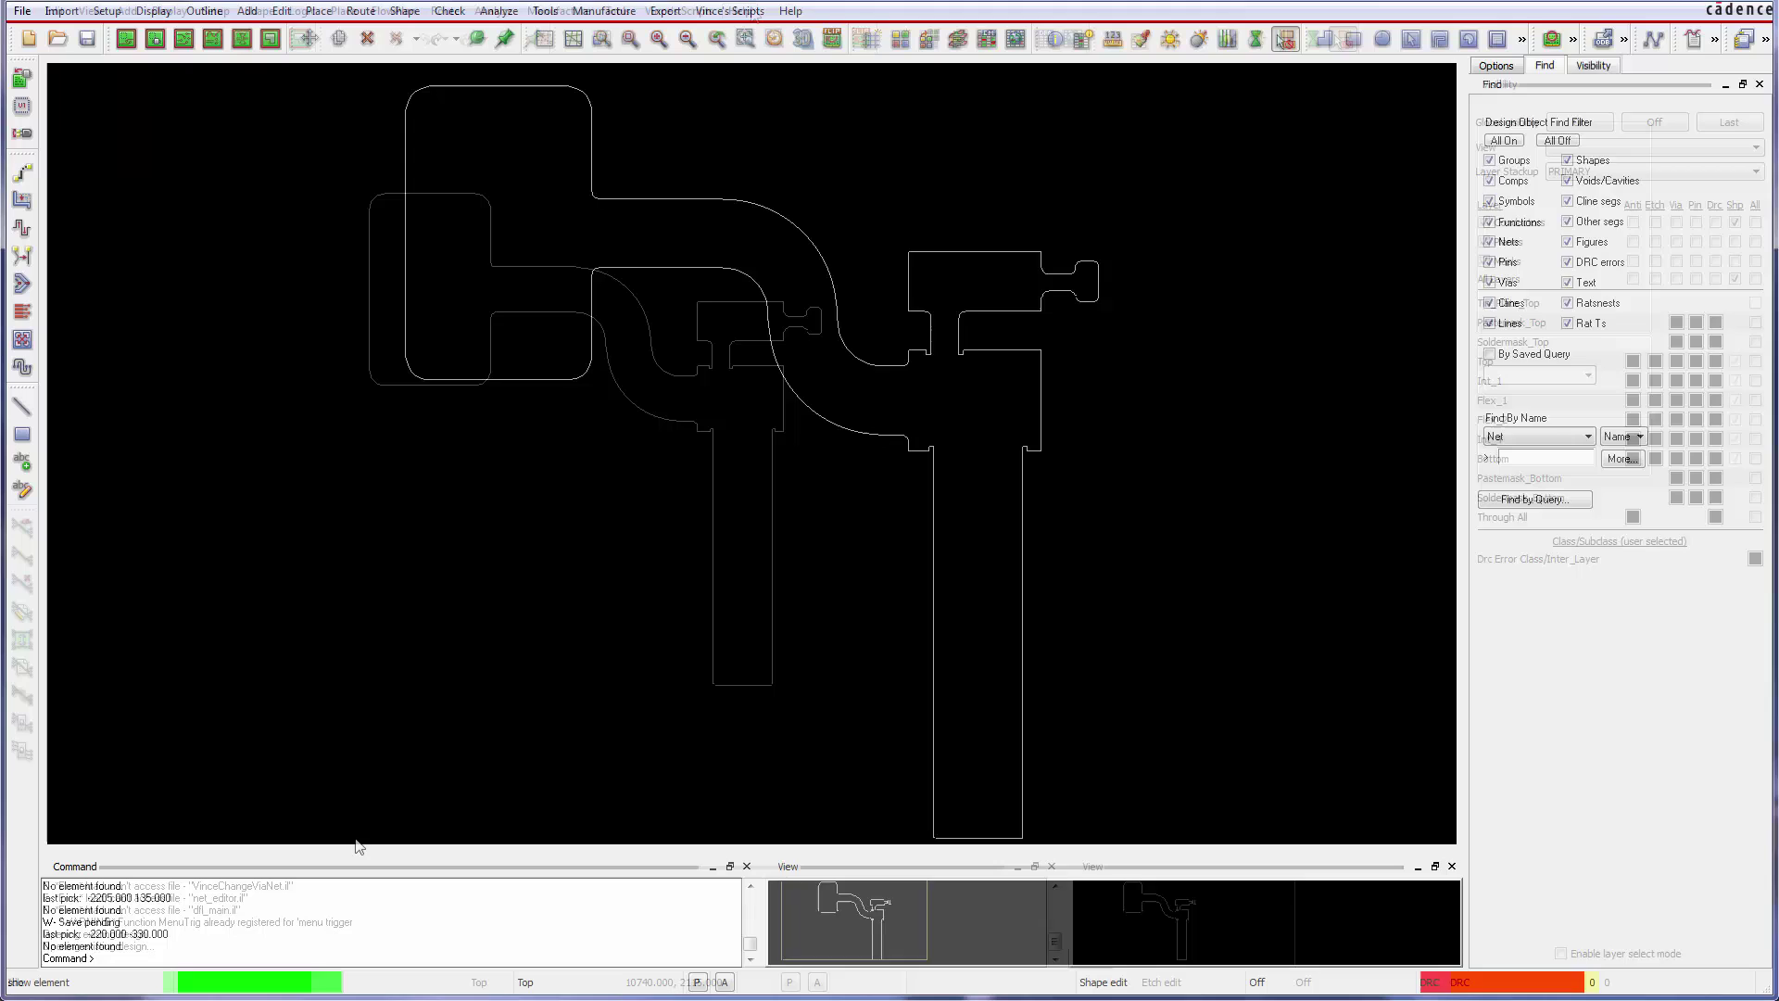
Check version 17.2 in About, start a netlist import, then open the Route menu
{"action": "left_click", "coordinate": [739, 10]}
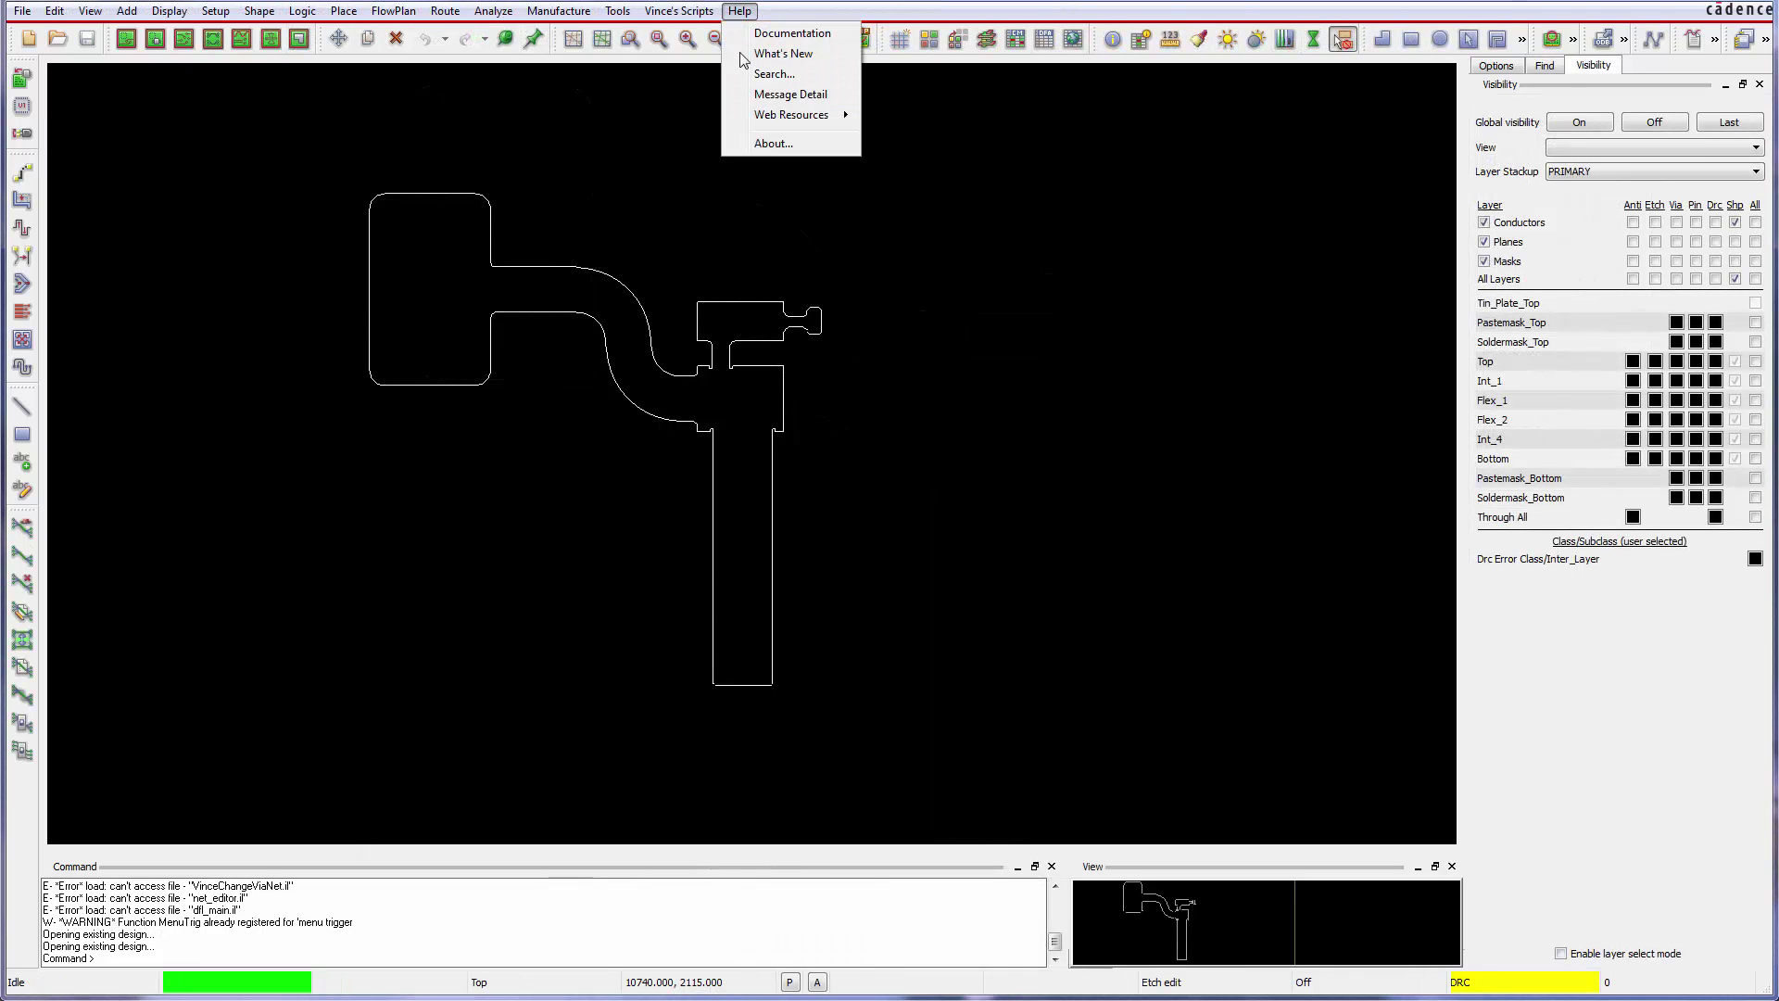
{"action": "left_click", "coordinate": [772, 144]}
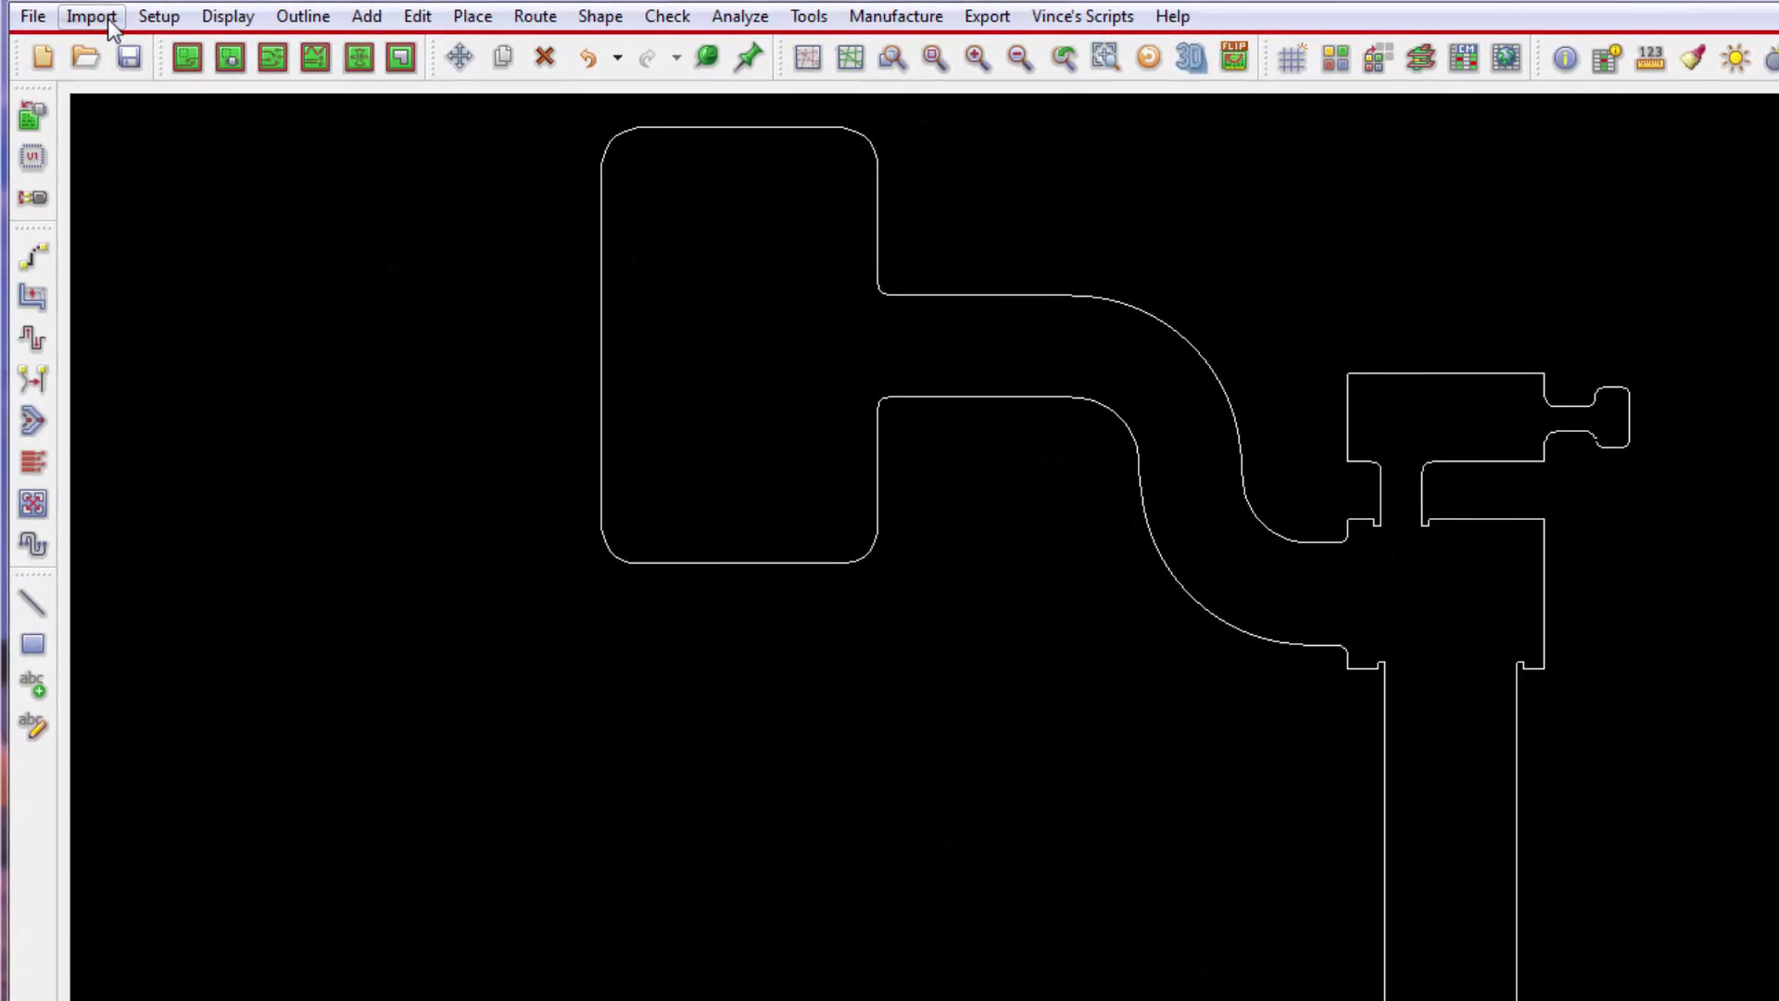
{"action": "left_click", "coordinate": [108, 21]}
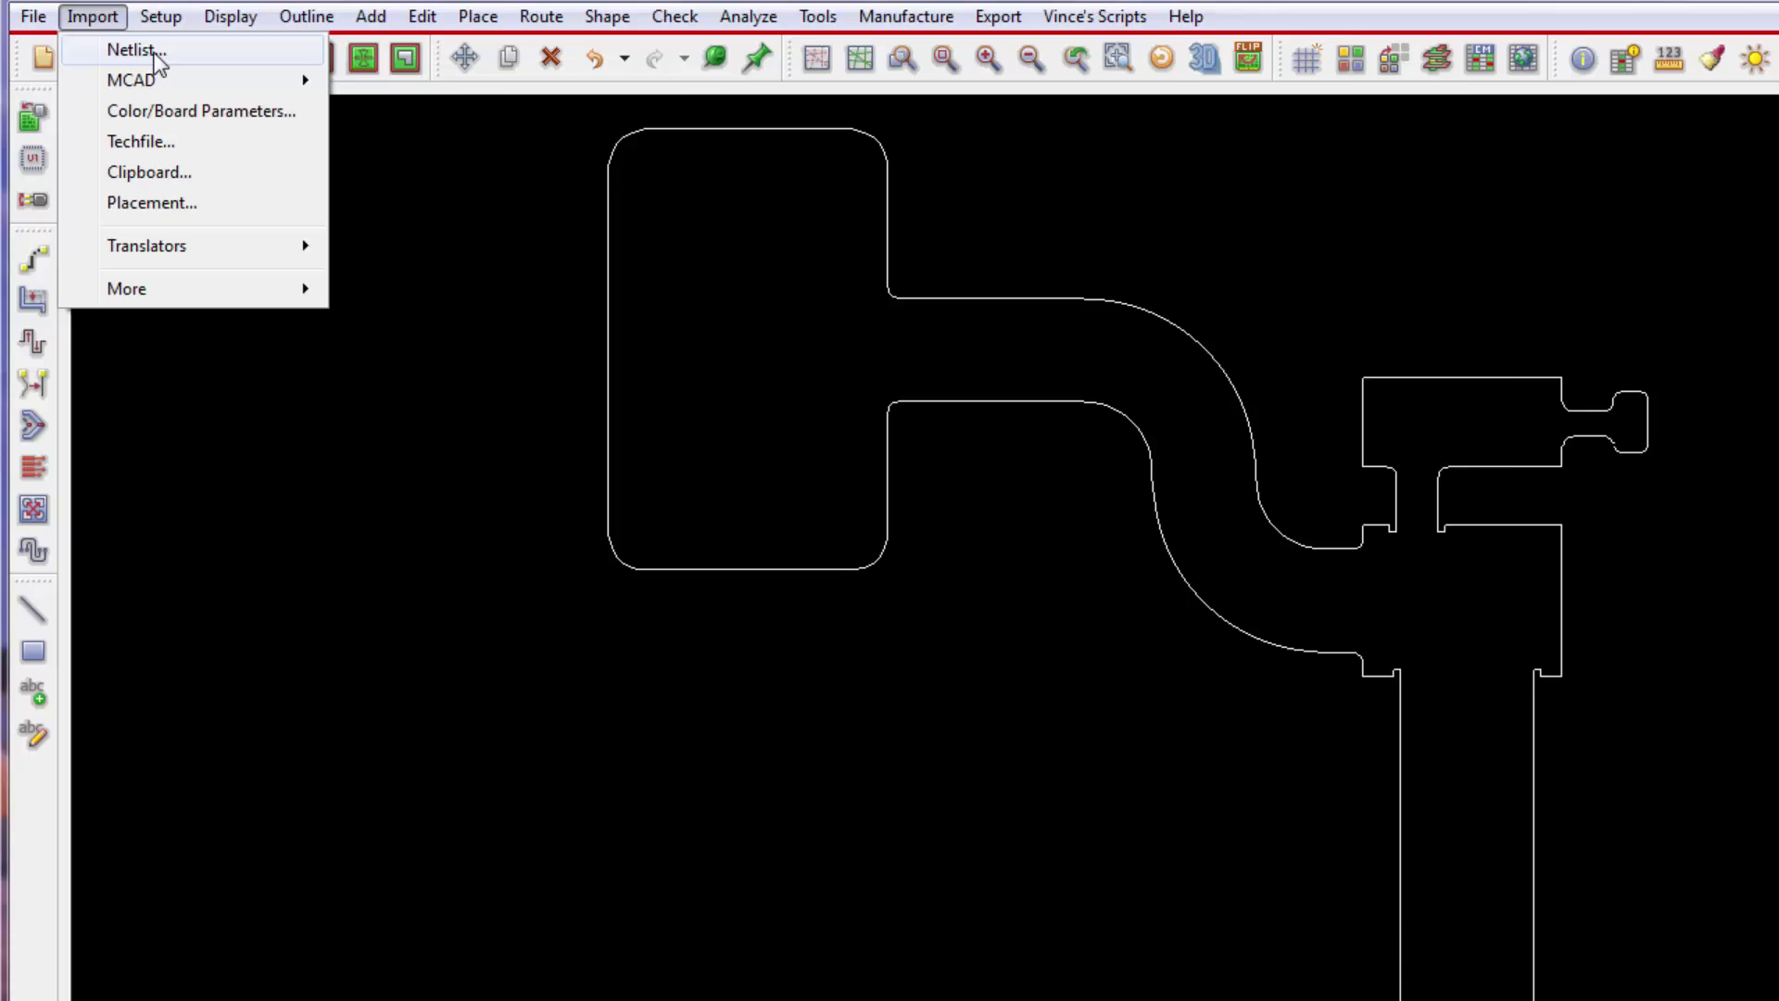
{"action": "left_click", "coordinate": [134, 50]}
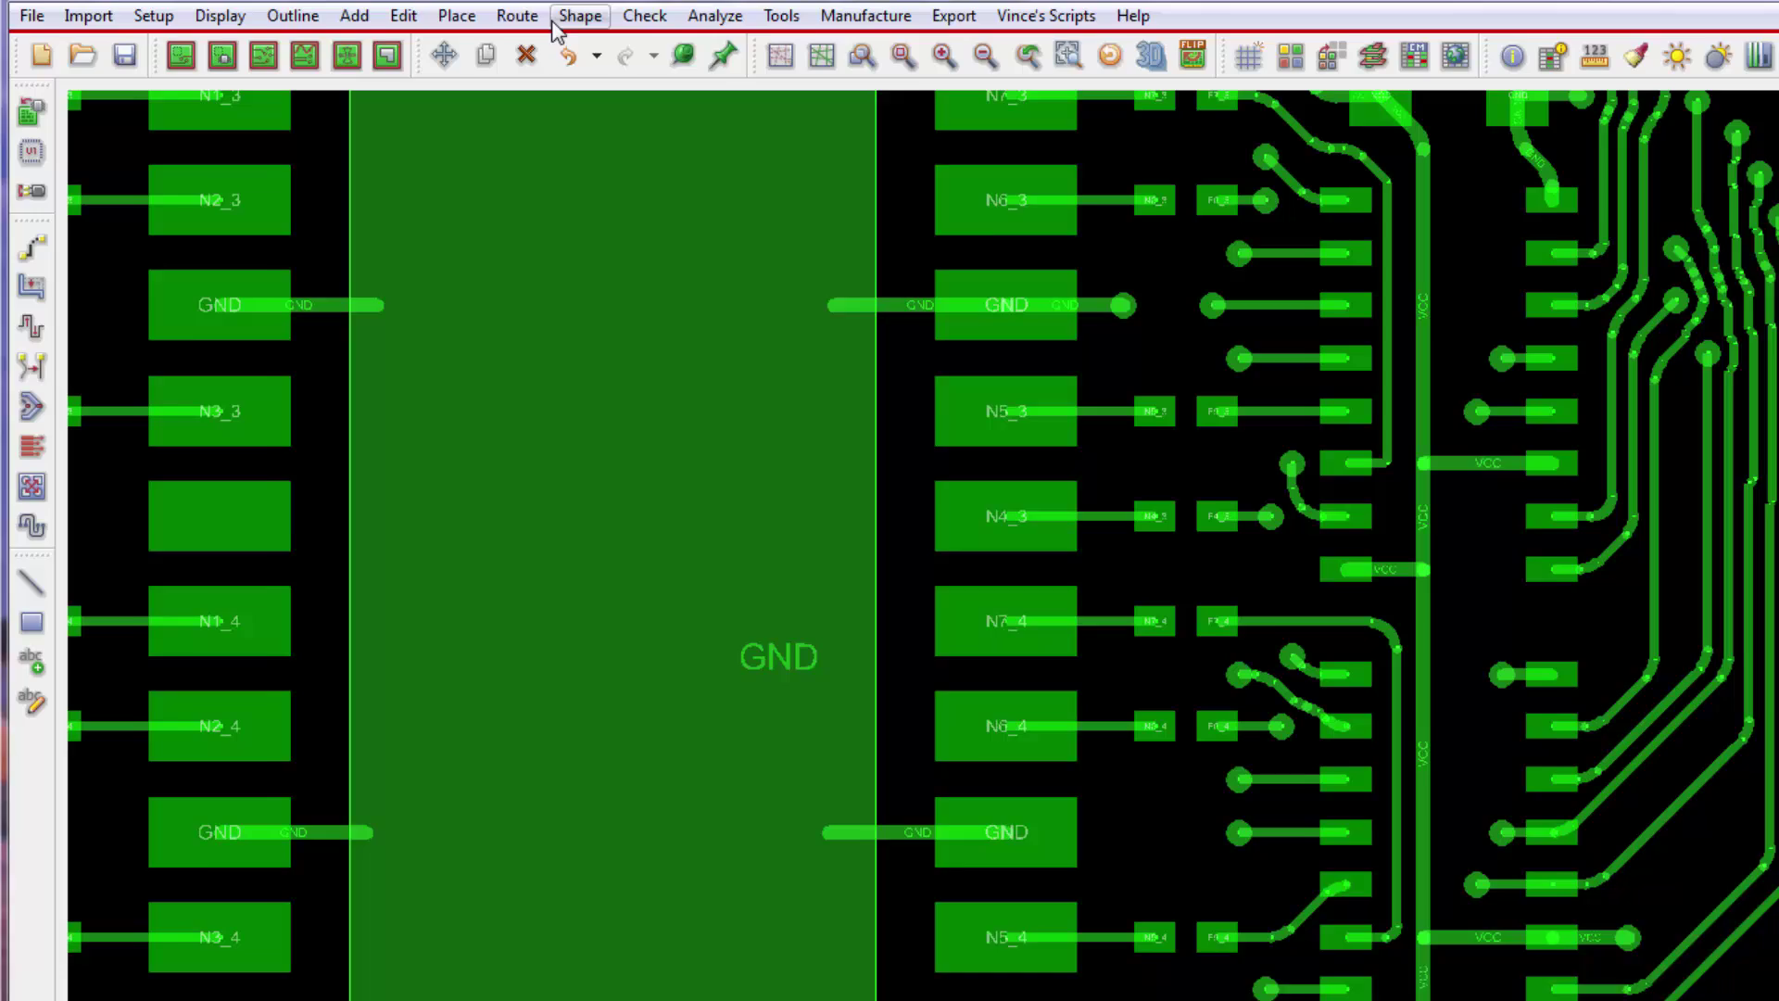
{"action": "left_click", "coordinate": [517, 16]}
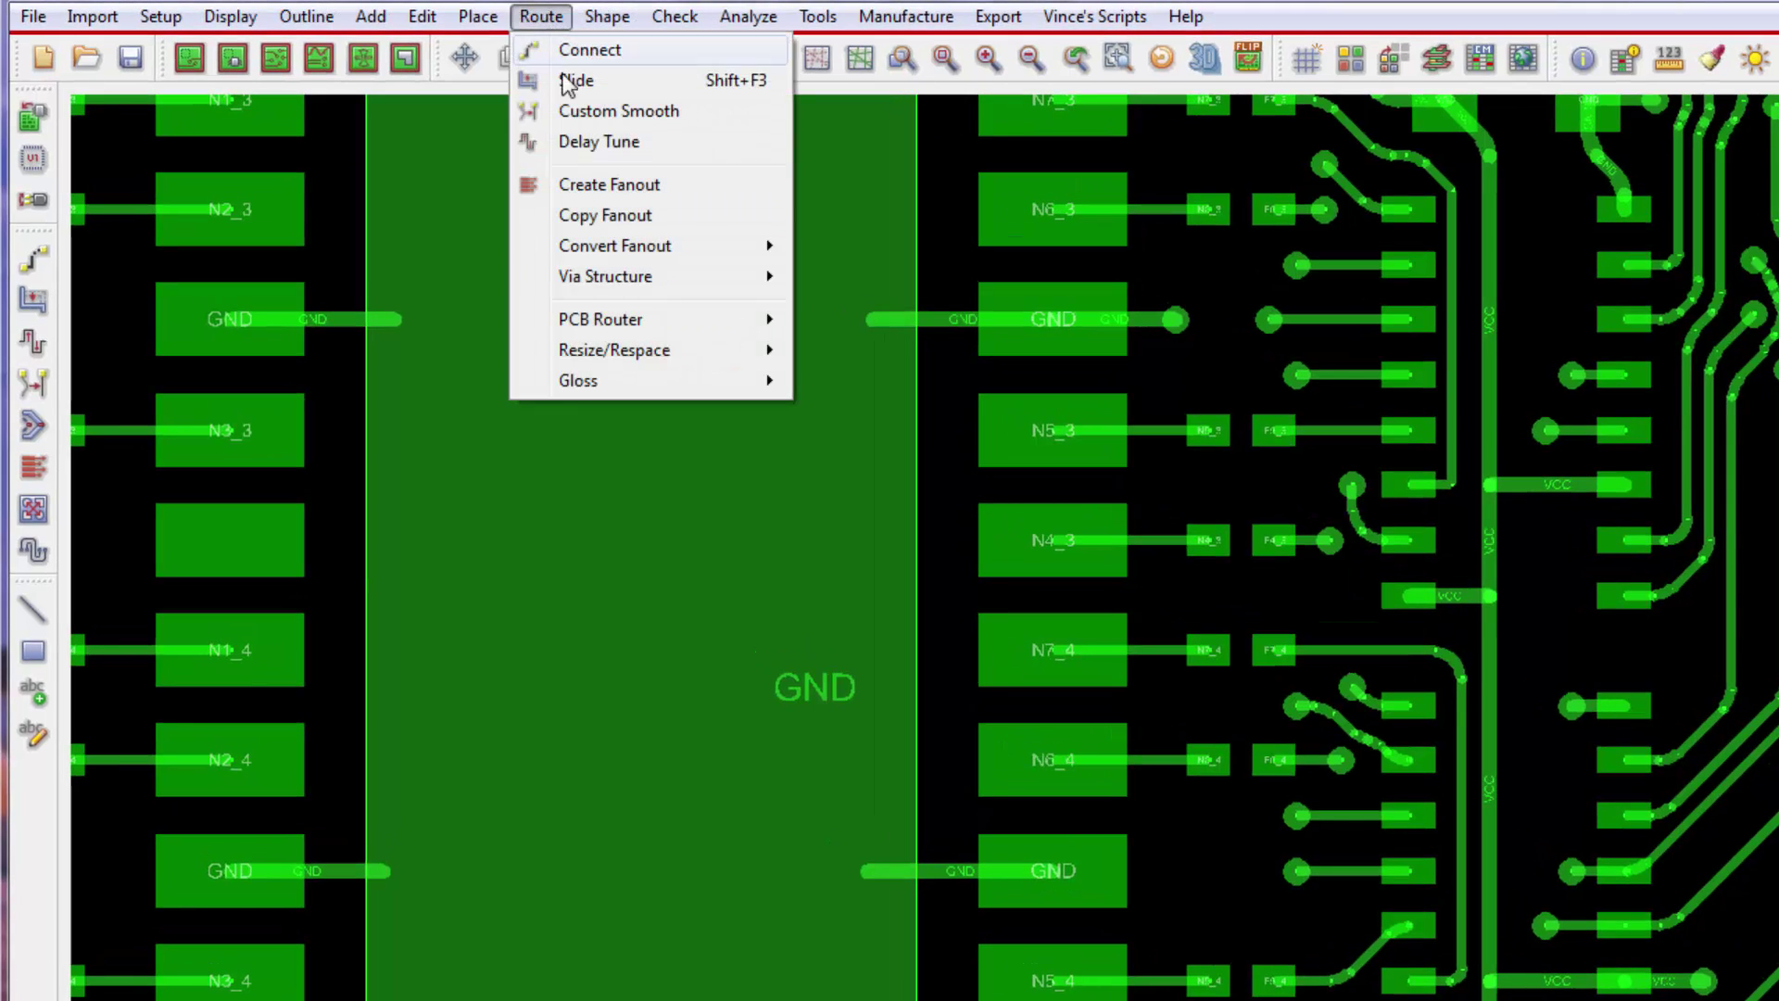